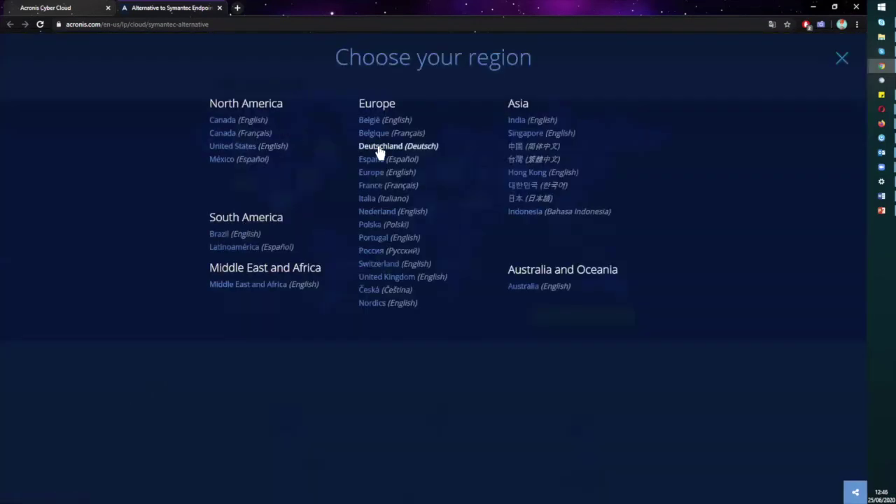
Switch the Acronis website to the España (Español) region and look over its home page
click(395, 163)
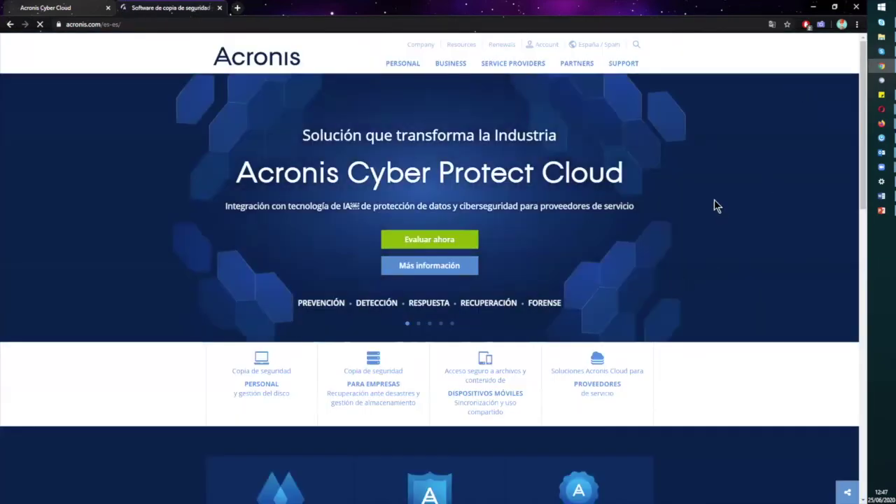
scroll(714, 202, down, 5)
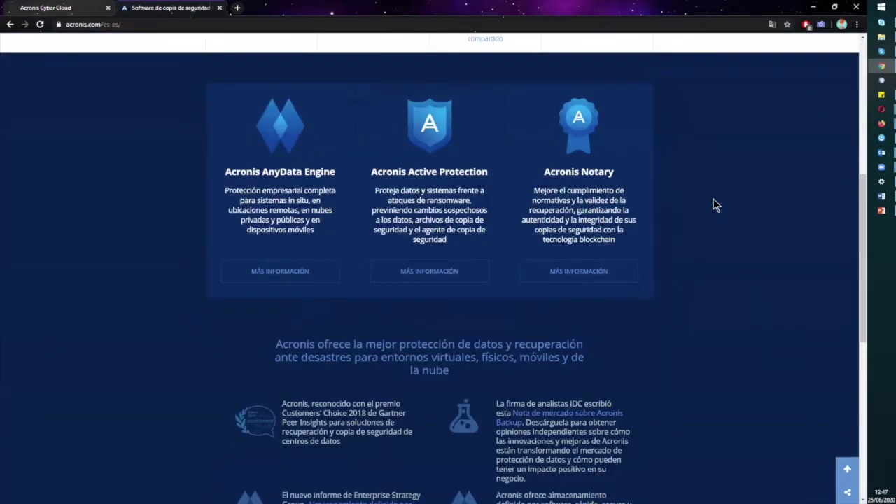
scroll(714, 203, down, 1)
scroll(476, 217, up, 6)
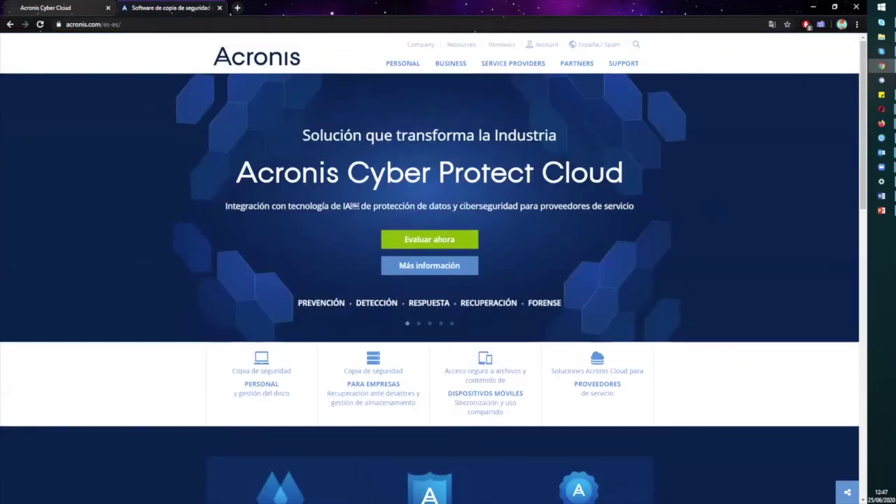
Return to the Symantec alternative page and look through its content
right_click(10, 25)
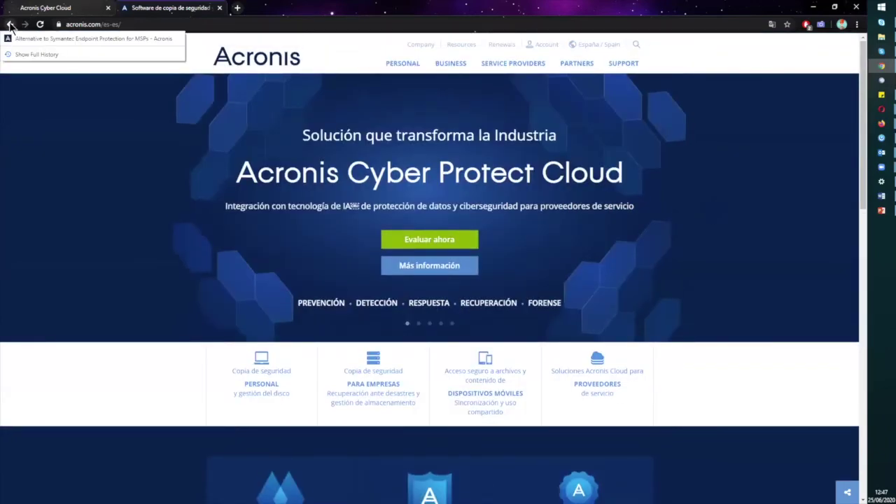
click(9, 25)
click(10, 25)
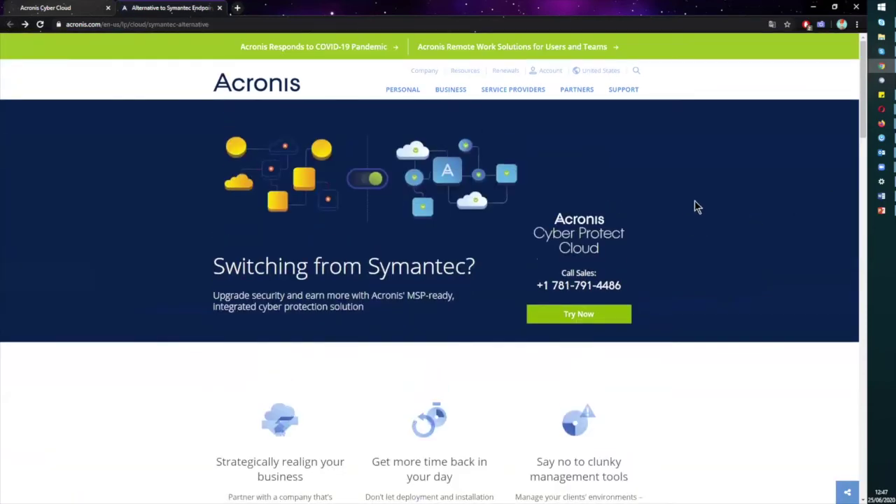
scroll(696, 206, down, 6)
scroll(696, 199, down, 2)
scroll(166, 166, up, 8)
Switch to the Acronis Cyber Cloud console and change its interface language to Spanish
click(51, 8)
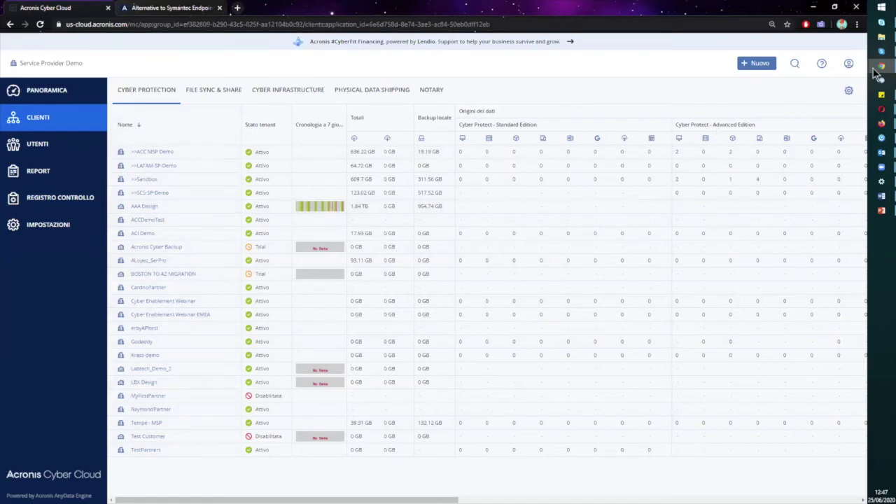
click(848, 65)
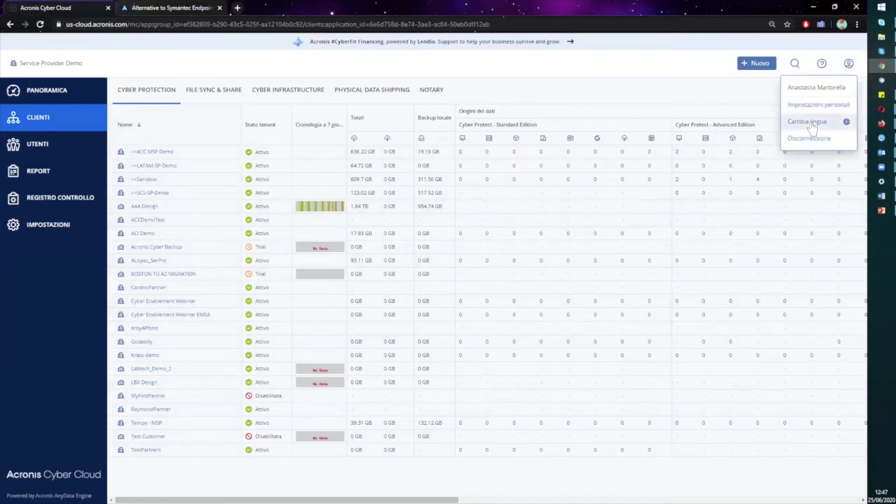
click(811, 124)
click(348, 215)
click(507, 291)
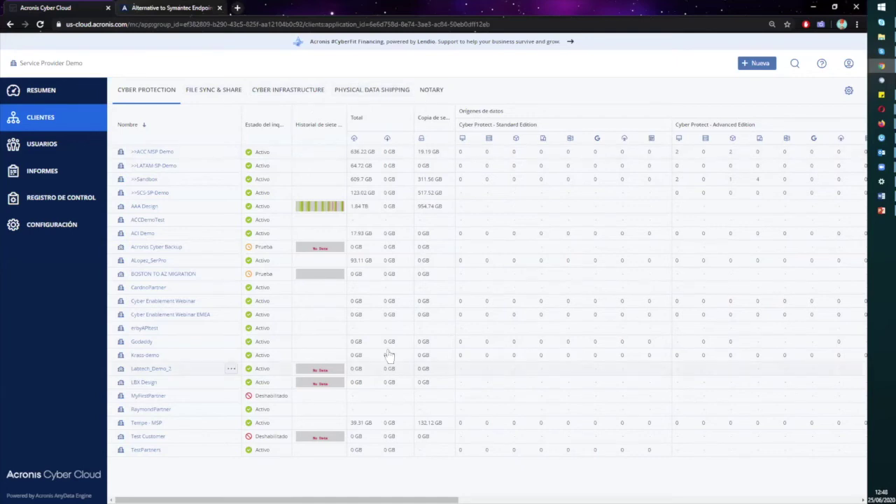
Look across the edition columns of the clients list and open the AAA Design client's service configuration
drag(320, 500, 532, 500)
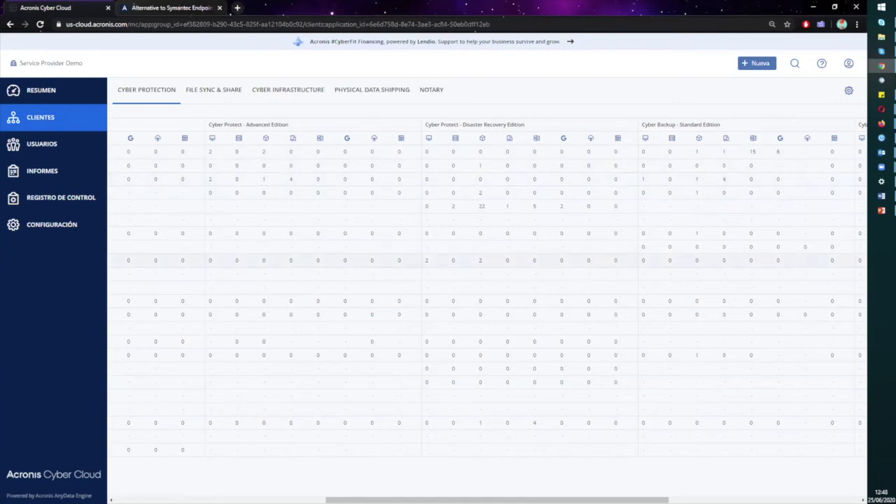
drag(498, 500, 287, 500)
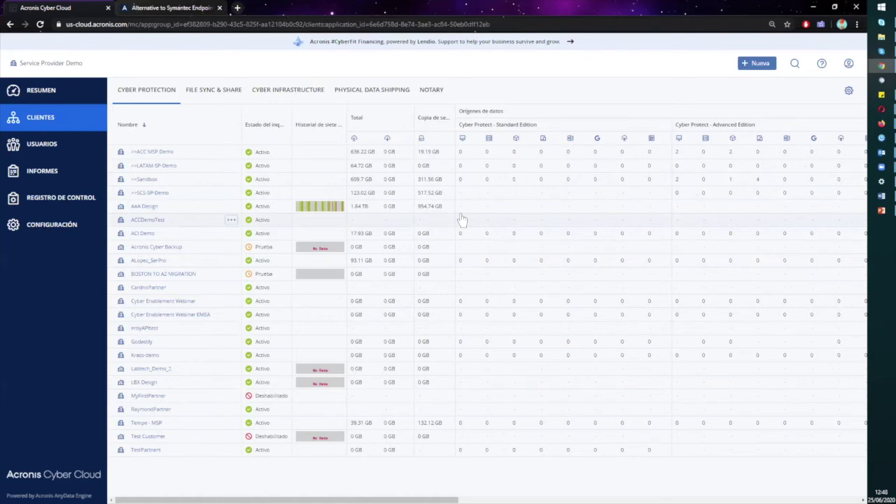
click(197, 209)
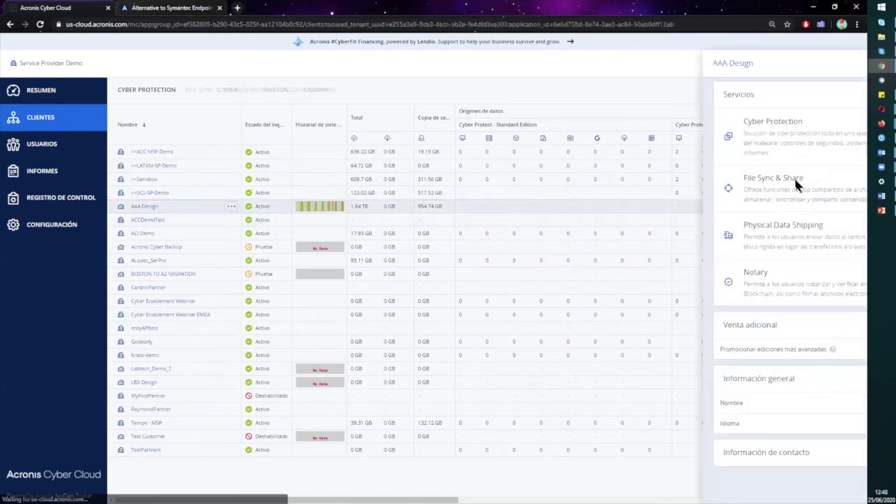
click(760, 113)
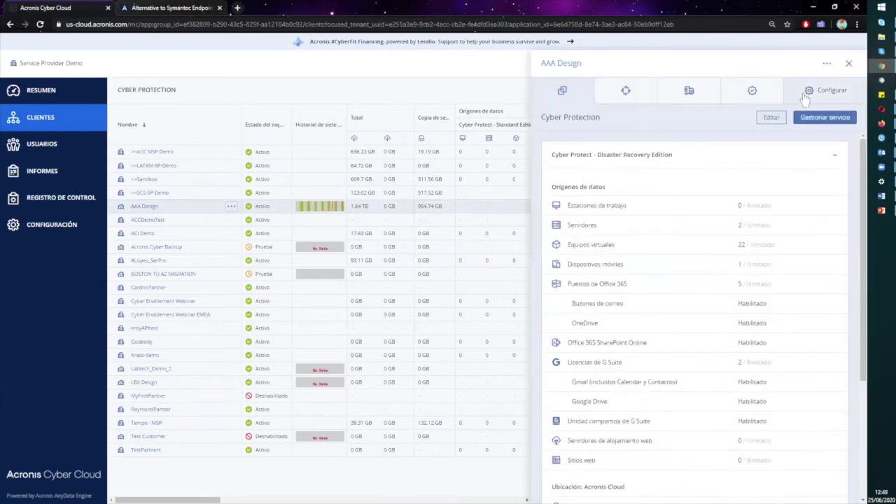
click(806, 99)
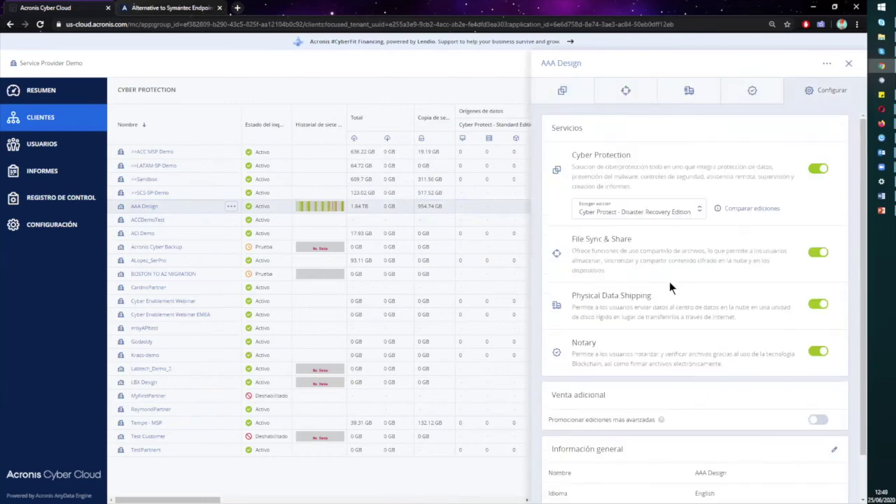
Compare the features of the Cyber Protect and Cyber Backup editions, and close the comparison and the client details
click(750, 212)
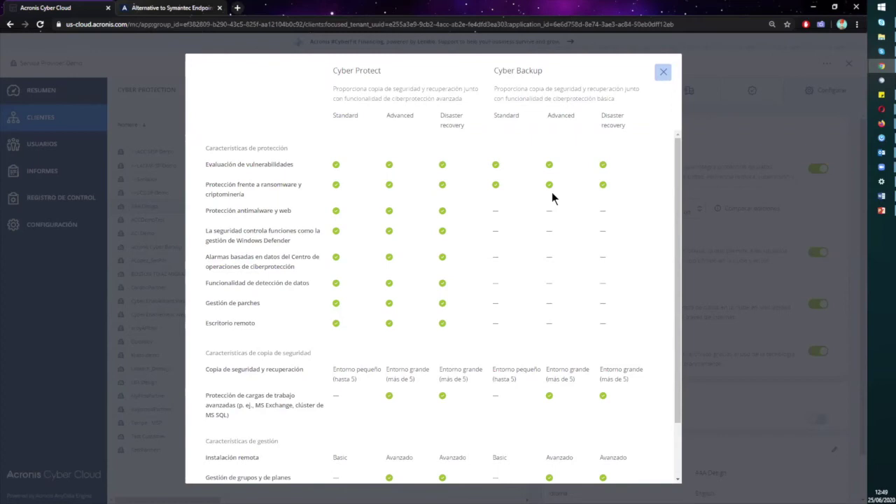
scroll(564, 206, down, 2)
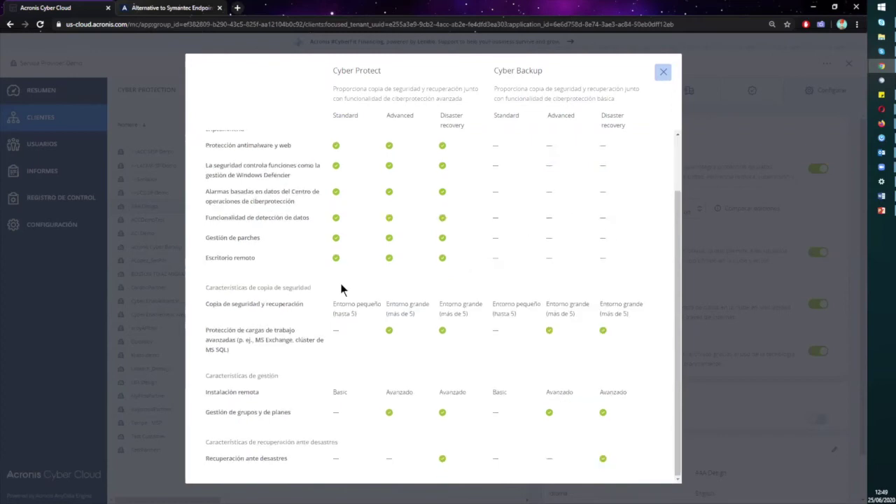
scroll(413, 311, up, 2)
scroll(364, 326, down, 2)
scroll(582, 238, up, 2)
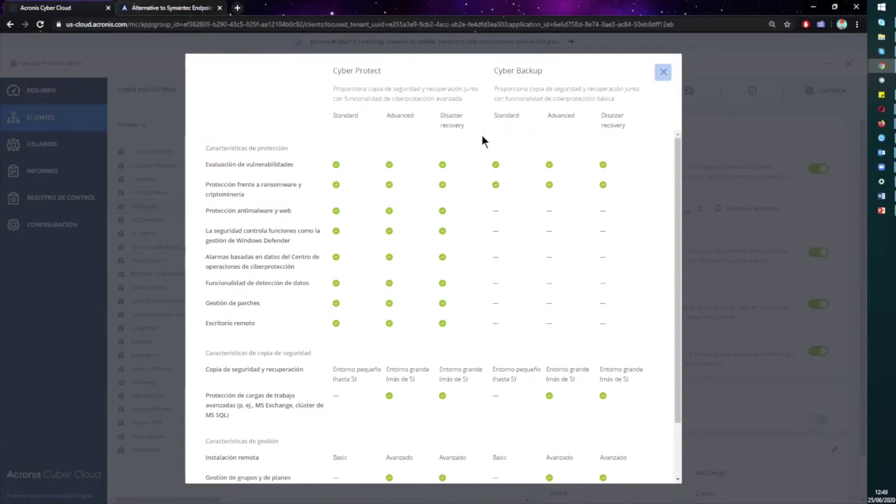
click(663, 72)
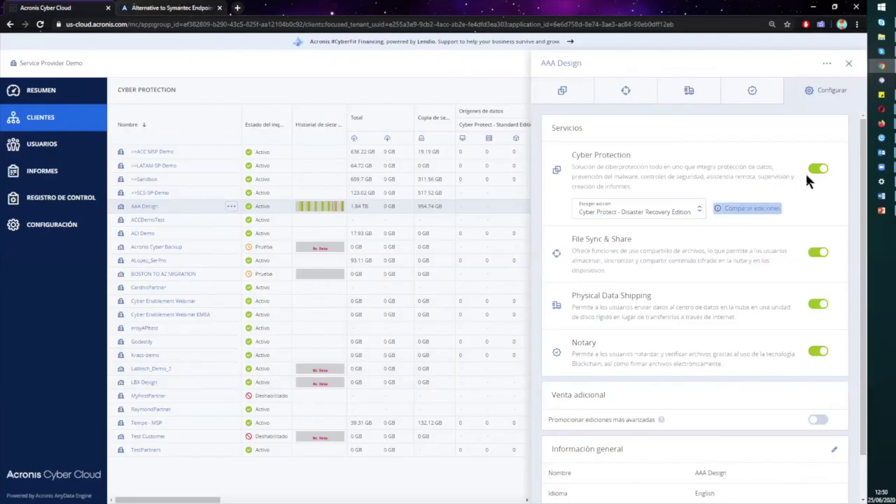
click(848, 63)
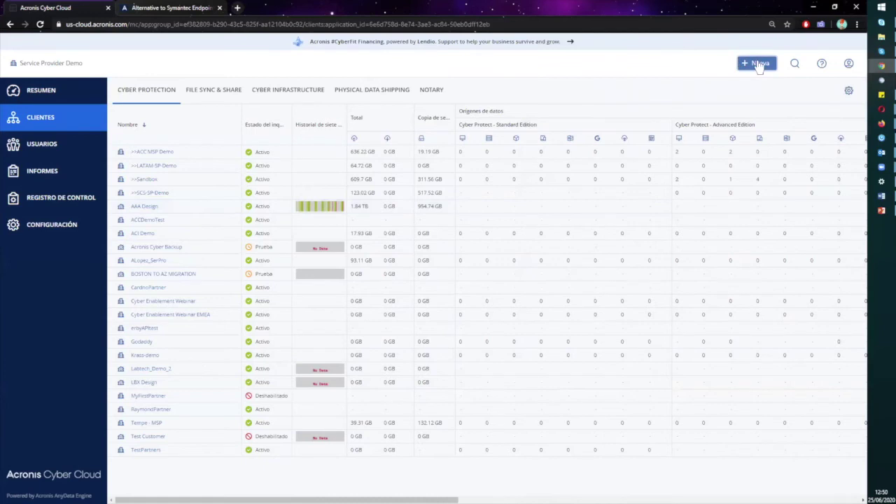
Start a new client named hfkj in Prueba mode with the language Español, and continue to service selection
click(759, 64)
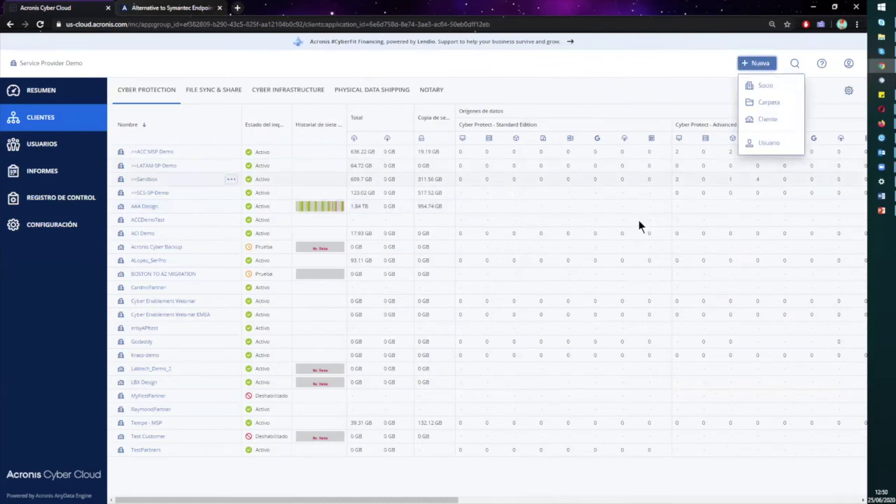
click(766, 120)
click(357, 163)
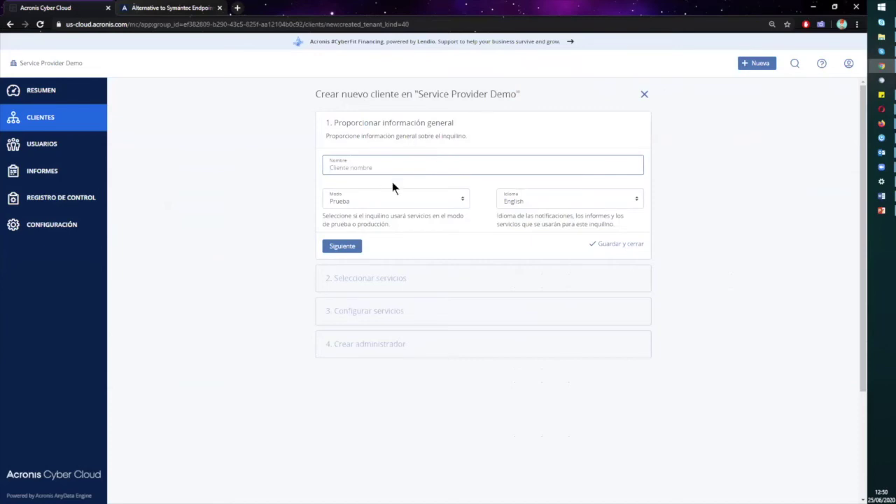
text(kj)
click(423, 207)
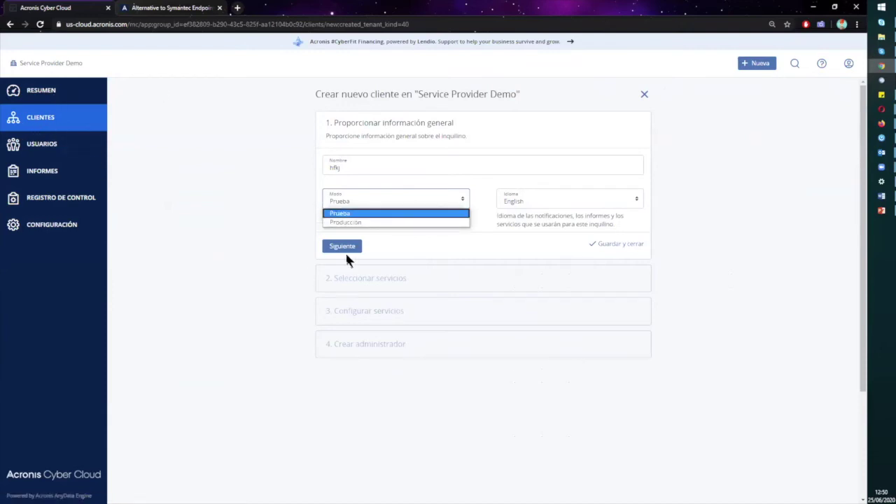
click(540, 205)
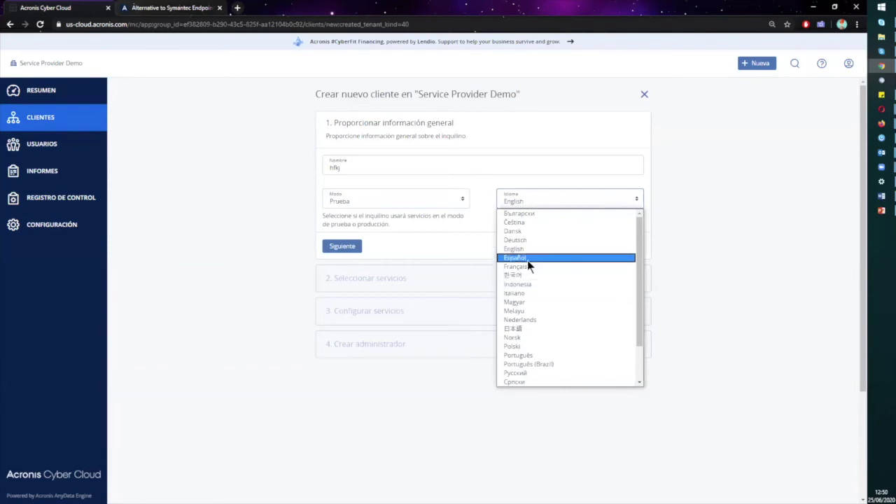
click(524, 259)
click(354, 246)
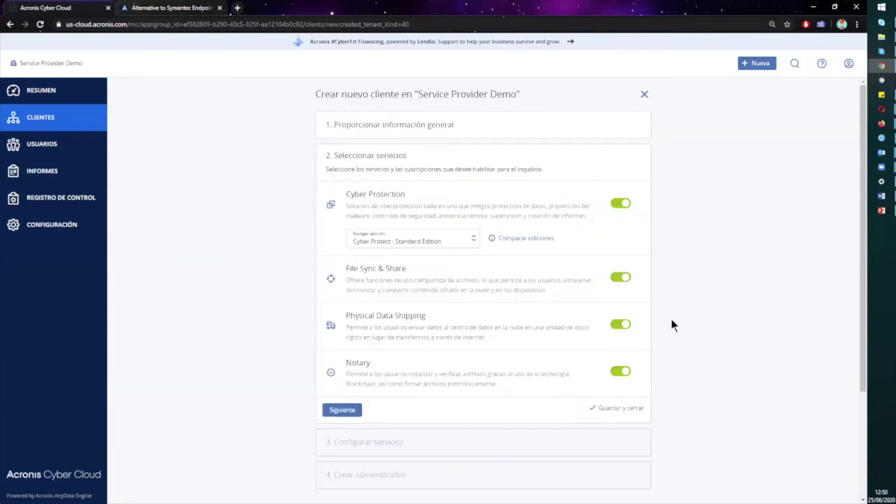
Disable File Sync & Share, Physical Data Shipping and Notary for the new client, and continue to service configuration
click(620, 323)
click(621, 277)
scroll(402, 261, down, 2)
click(343, 262)
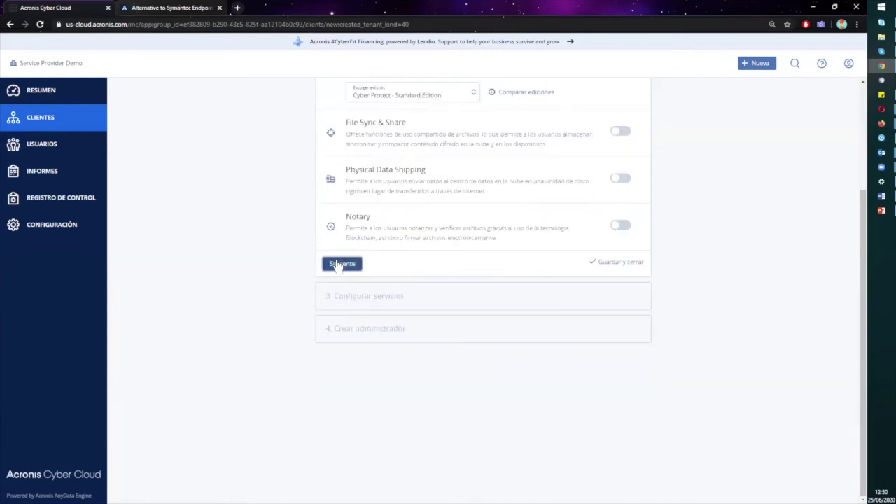
Set the workstations quota to 28 with an overage of 2
scroll(522, 292, down, 2)
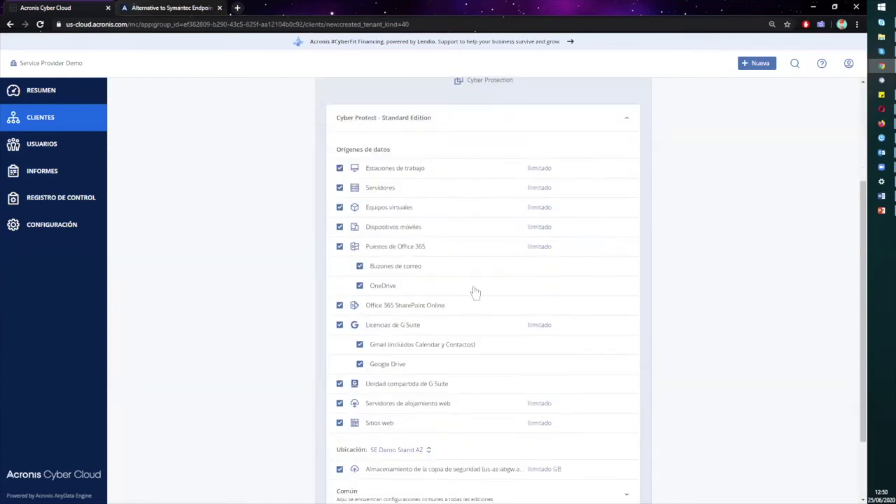
click(539, 188)
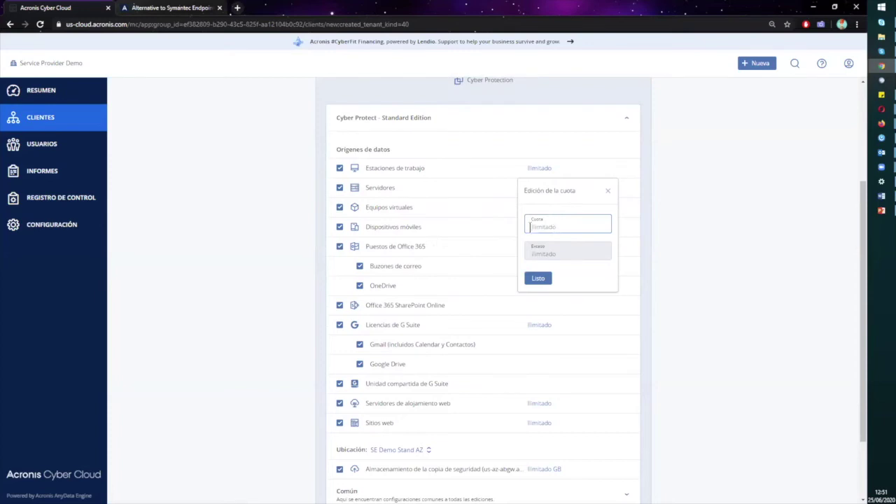
text(2)
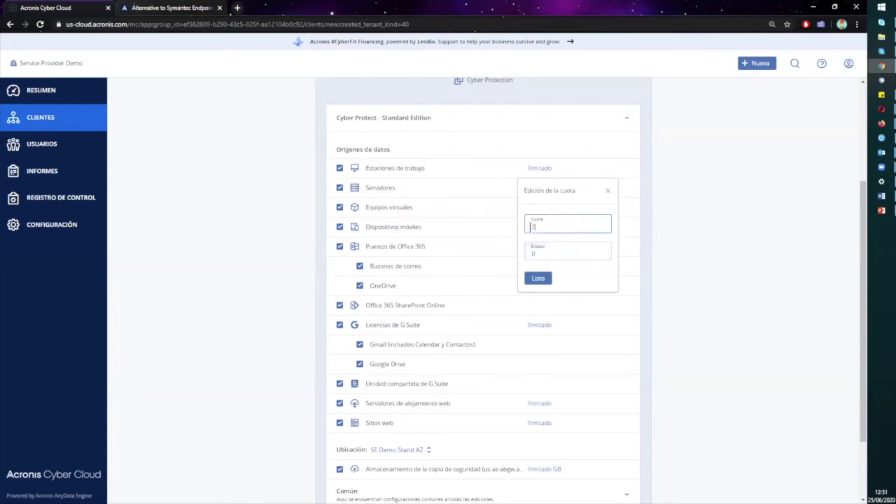
text(0)
double_click(536, 254)
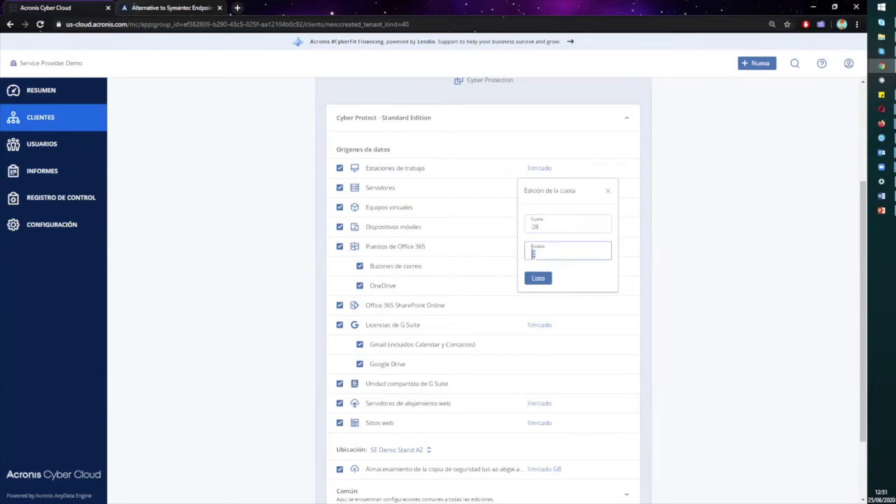
text(3)
key(BackSpace)
text(2)
click(549, 281)
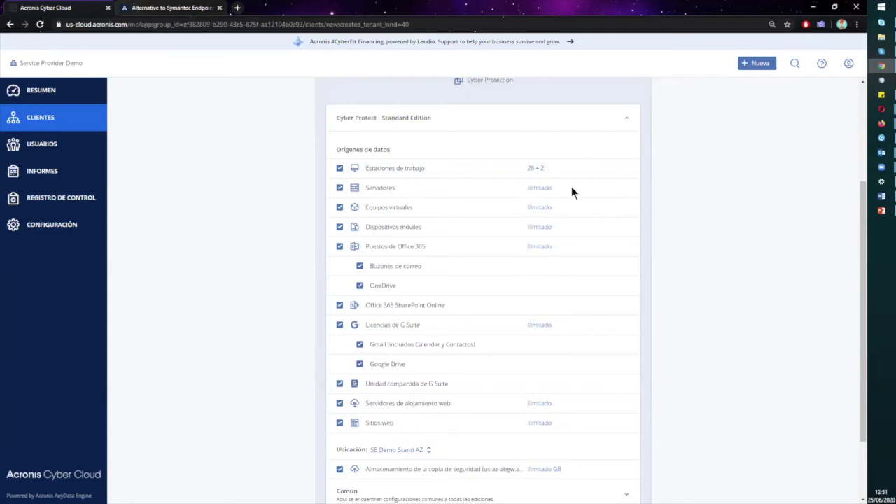
Check the available storage locations, set the backup storage quota to 450 GB with a 50 GB overage, and continue to administrator creation
scroll(598, 263, down, 2)
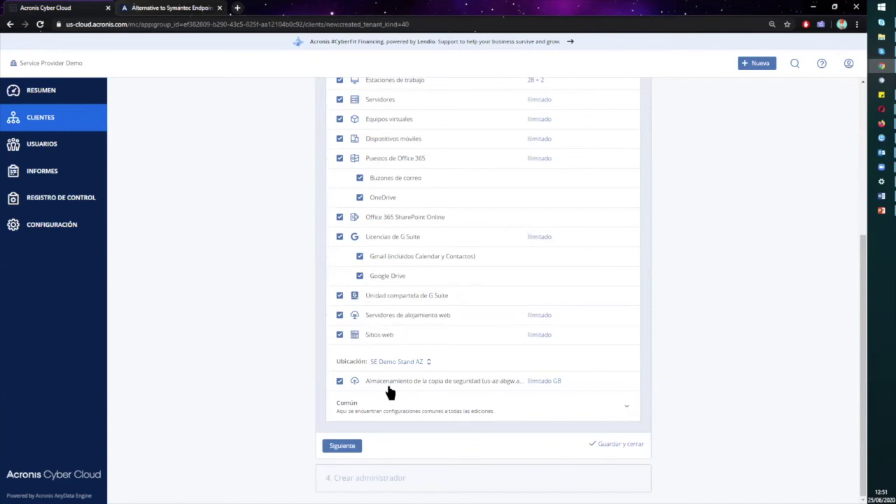
click(550, 385)
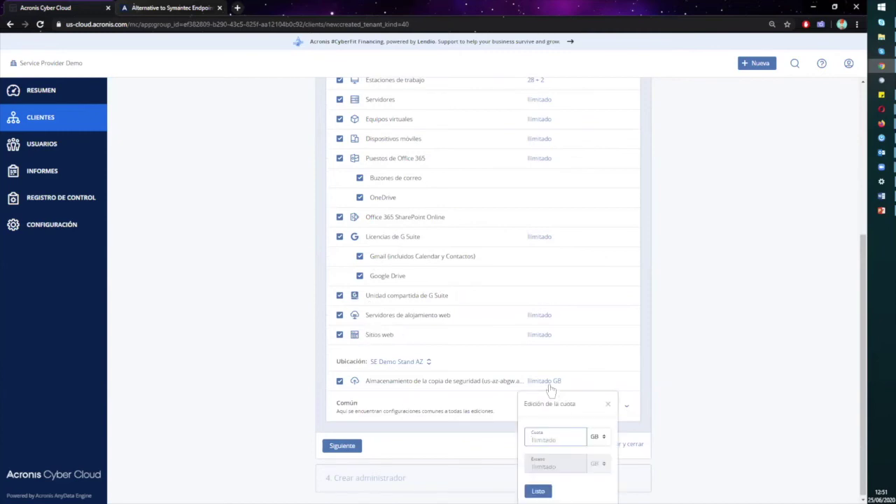
click(392, 362)
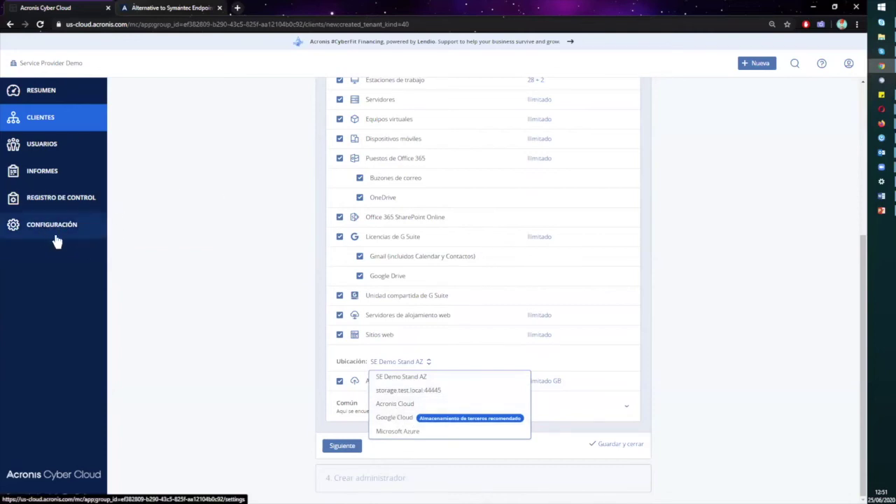
click(544, 388)
click(543, 381)
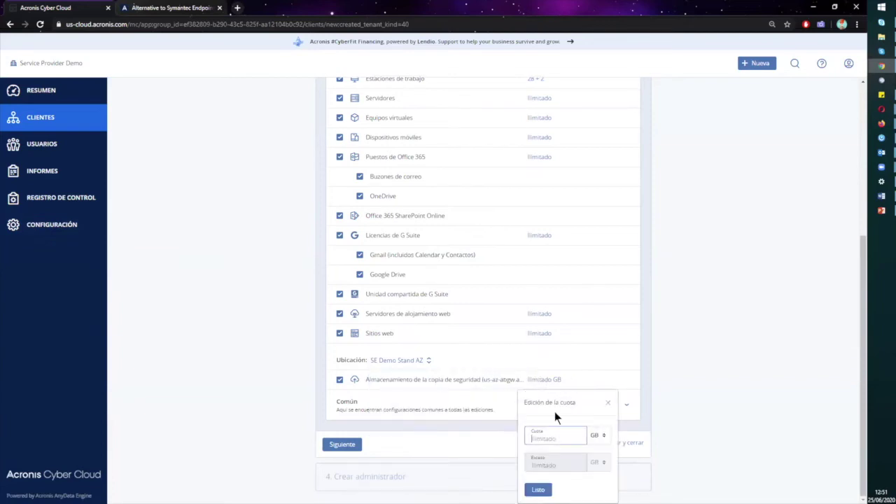
text(450)
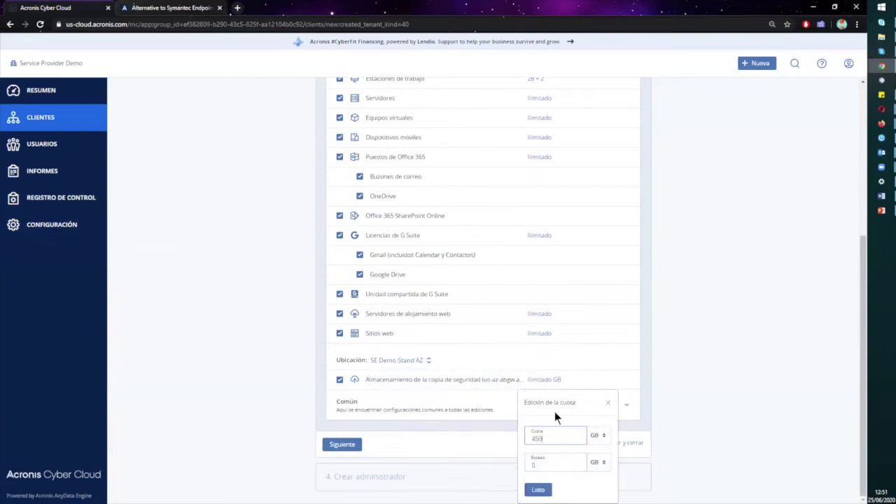
key(Tab)
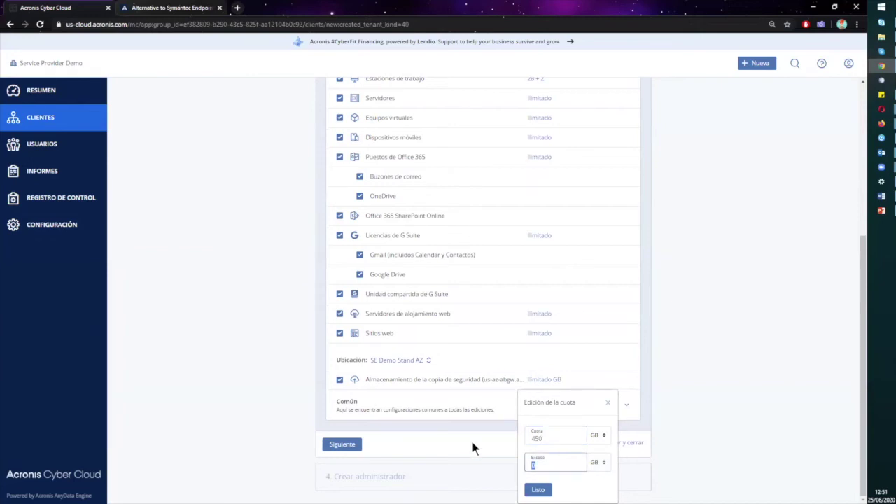
text(50)
click(342, 444)
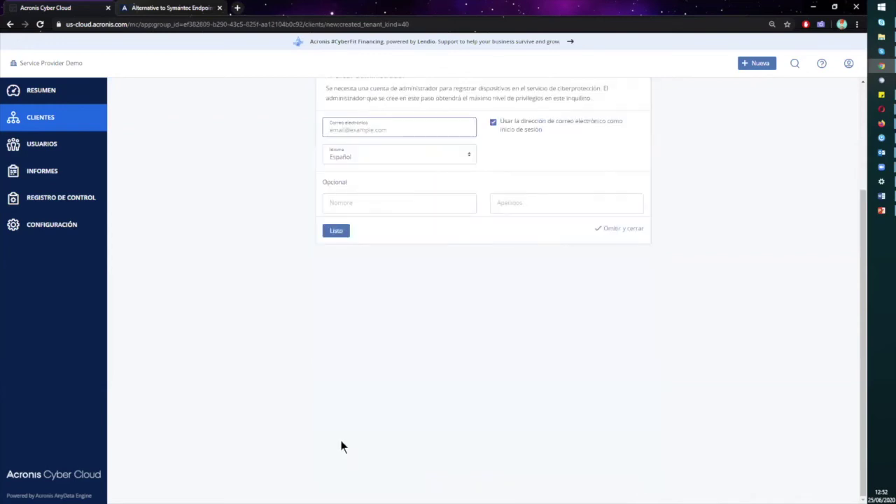
Try a separate administrator login instead of the email address, and leave the new client form for the client list
scroll(468, 468, up, 2)
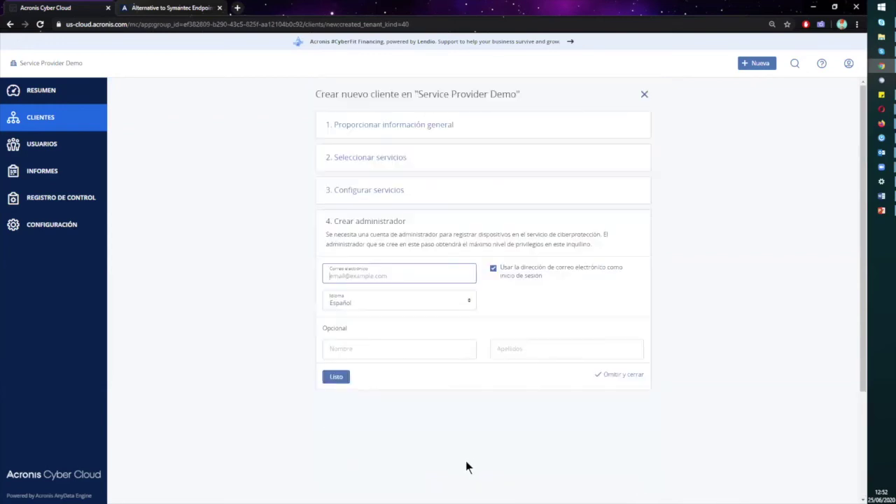
click(493, 269)
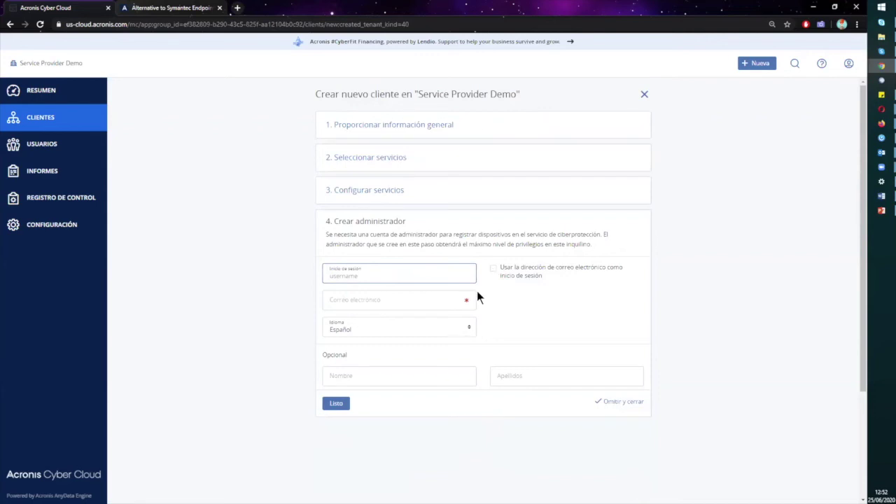
click(493, 269)
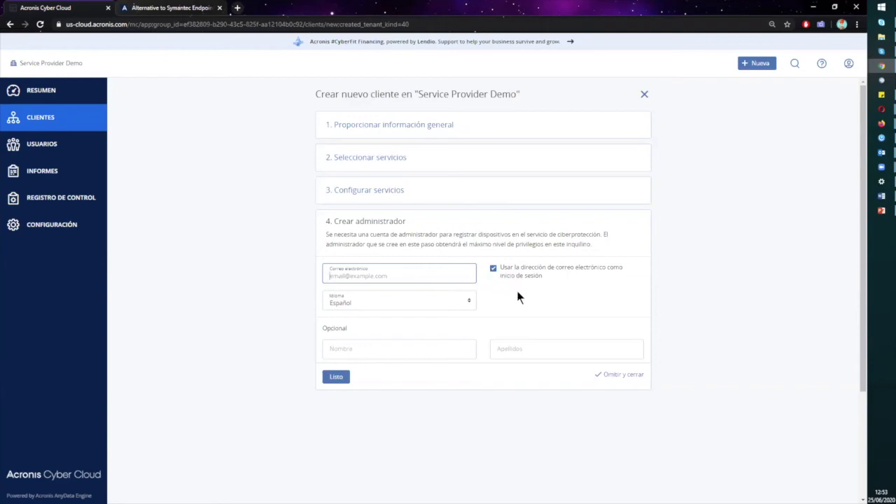
click(480, 273)
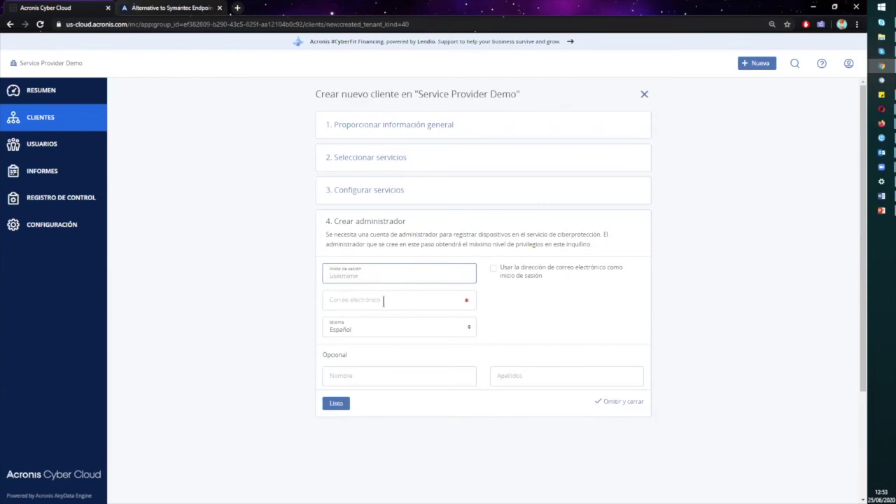
drag(365, 301, 330, 300)
click(411, 300)
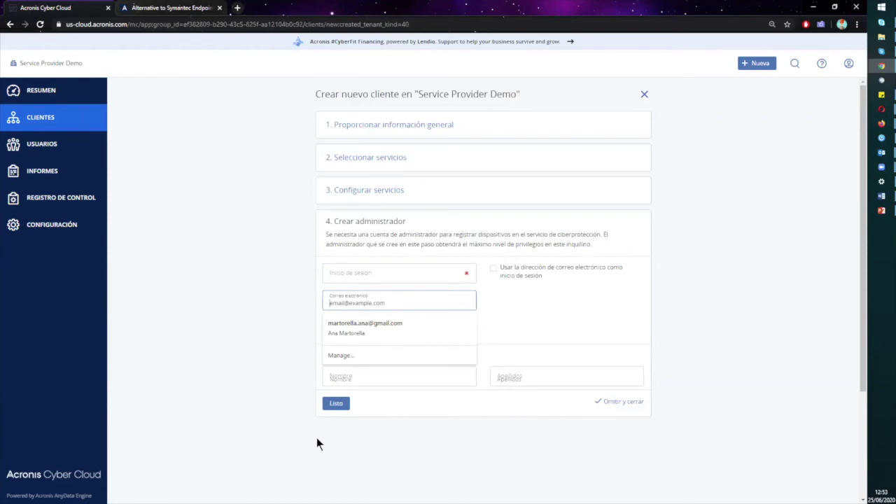
click(324, 435)
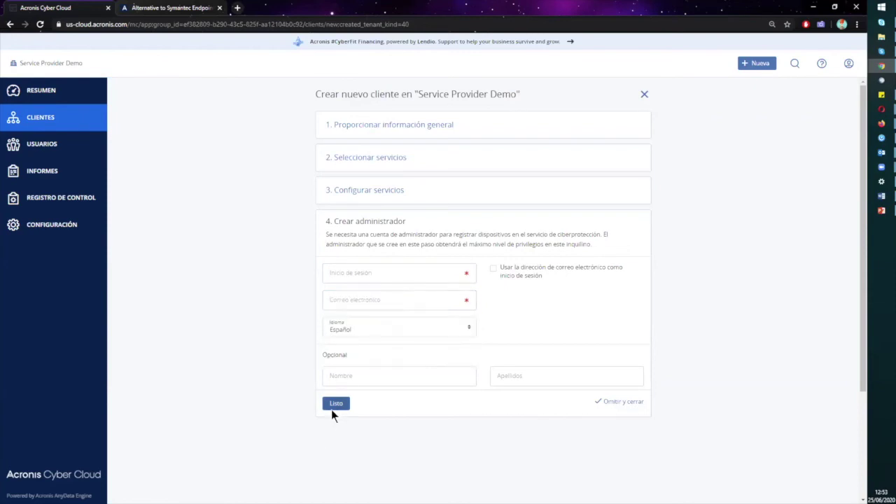
click(64, 120)
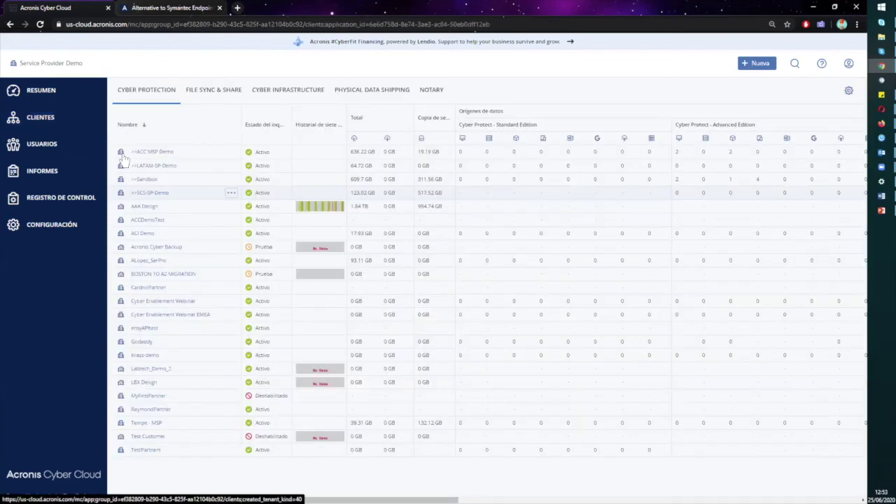
Review the AAA Design client's workstations quota settings and service configuration, and close its details
click(183, 211)
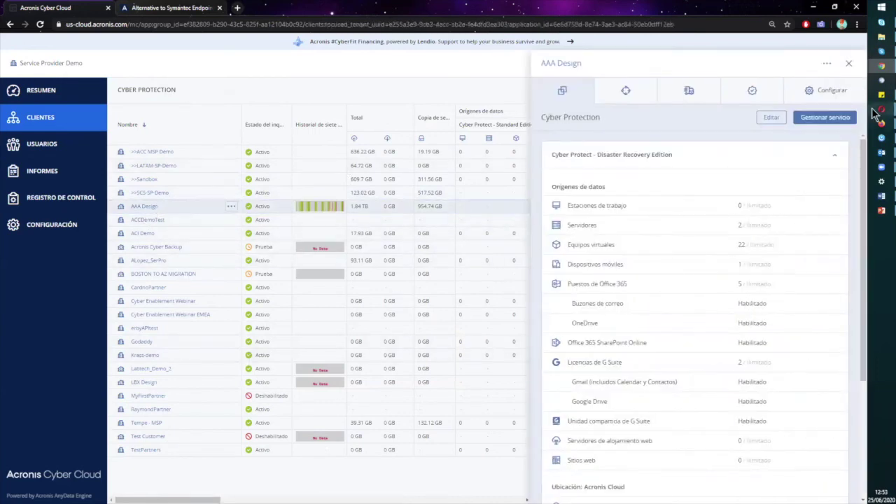
click(825, 117)
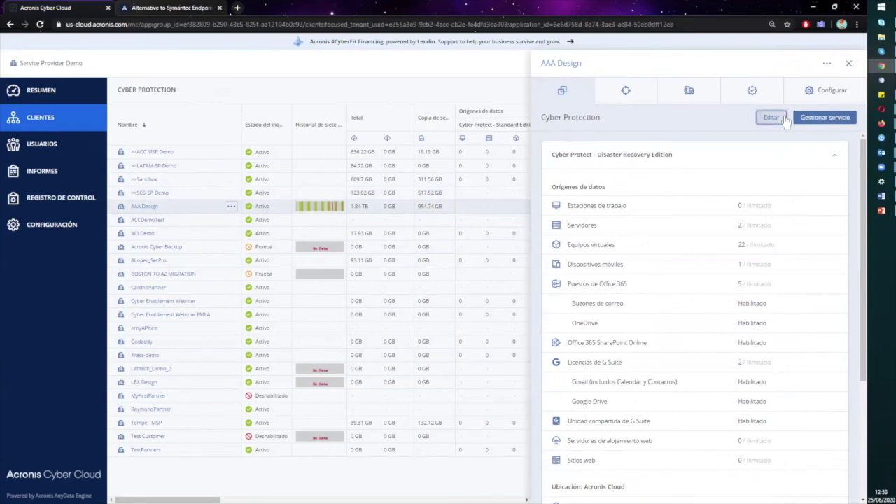
click(762, 206)
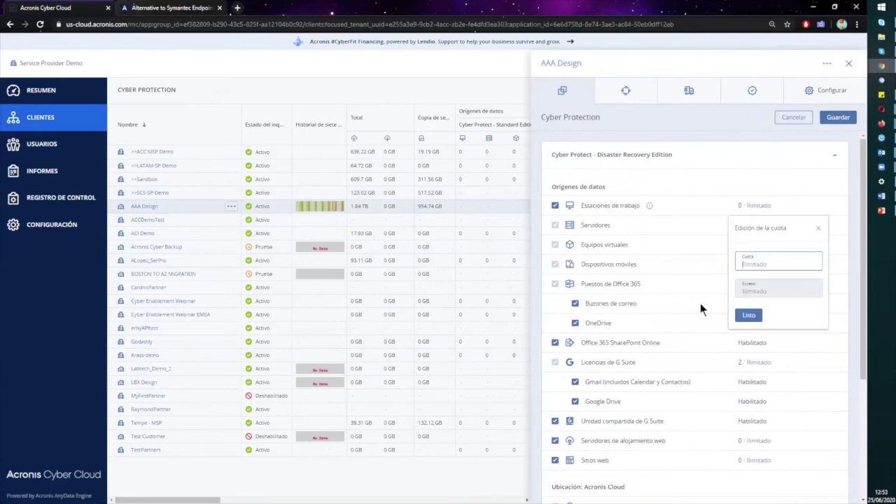
click(811, 95)
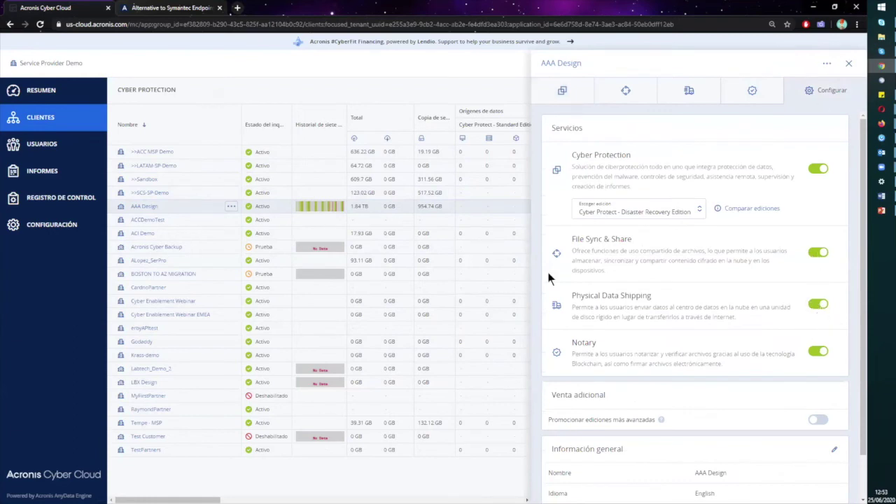
click(846, 64)
Review the usage overview for File Sync & Share, Cyber Infrastructure, Physical Data Shipping and Notary, and open the operations overview
click(74, 91)
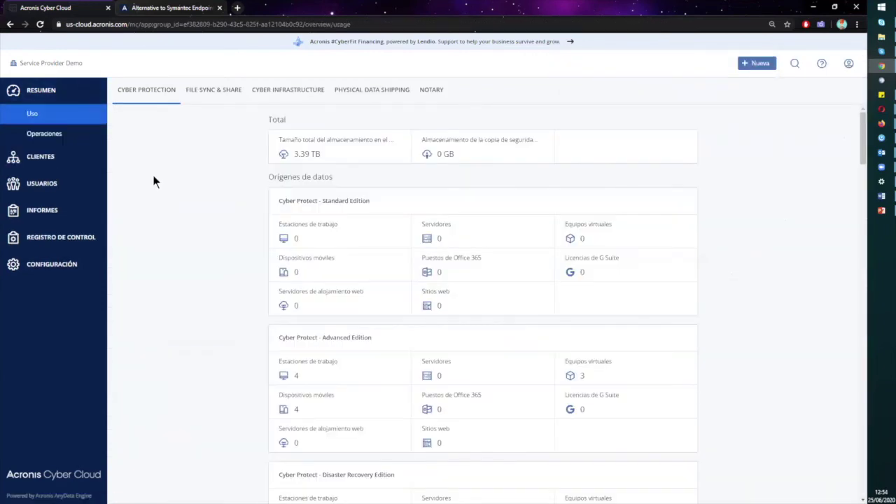
click(191, 91)
click(289, 90)
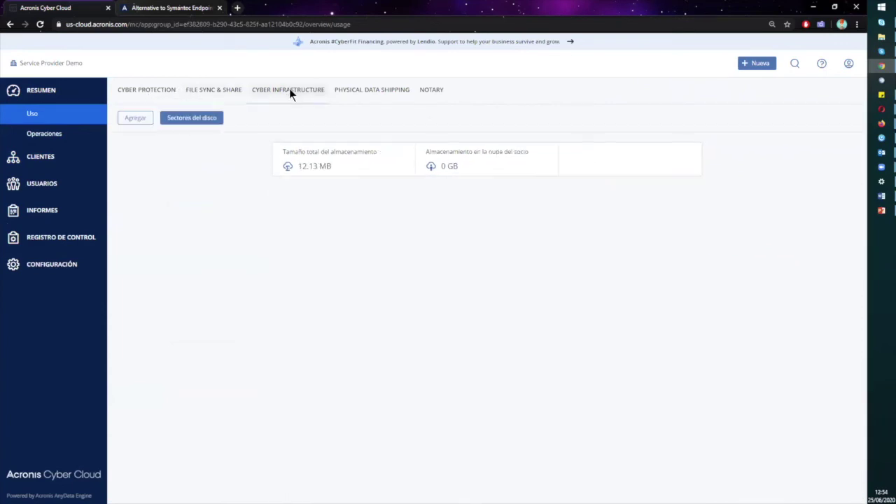
click(382, 89)
click(430, 91)
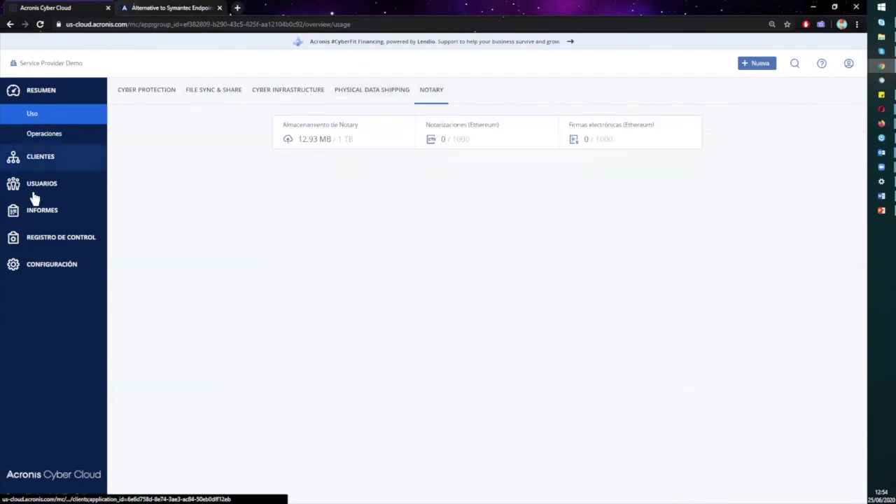
click(44, 134)
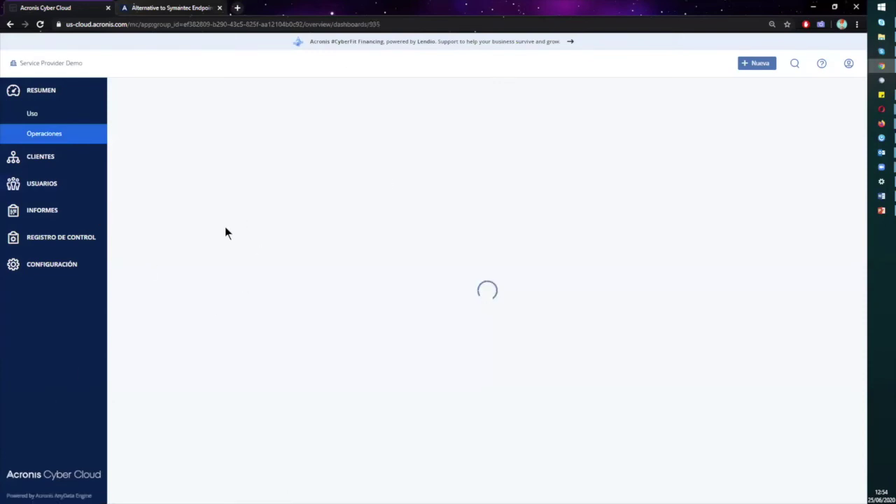
View the provider's user list, and start a new user in the AAA Design client
click(53, 185)
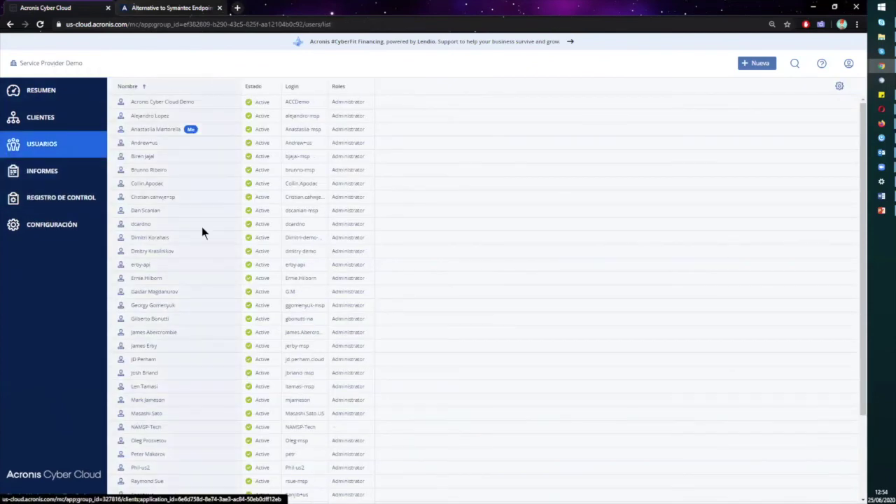
click(49, 119)
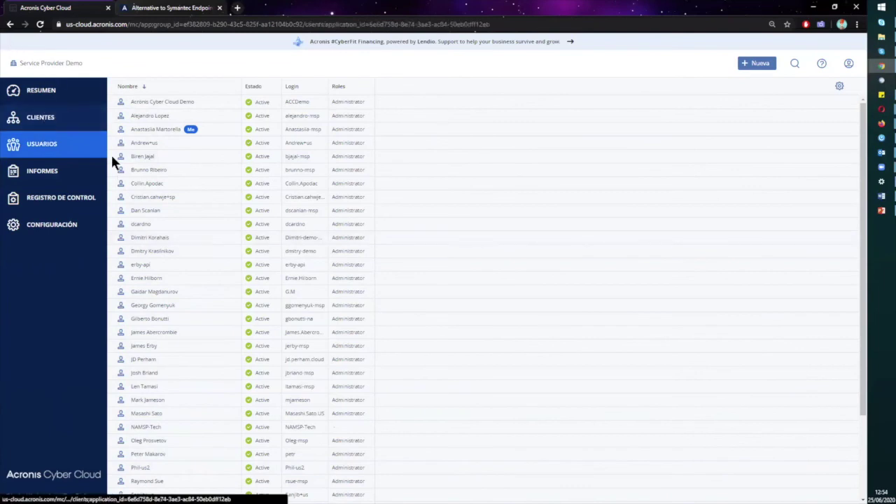
click(142, 208)
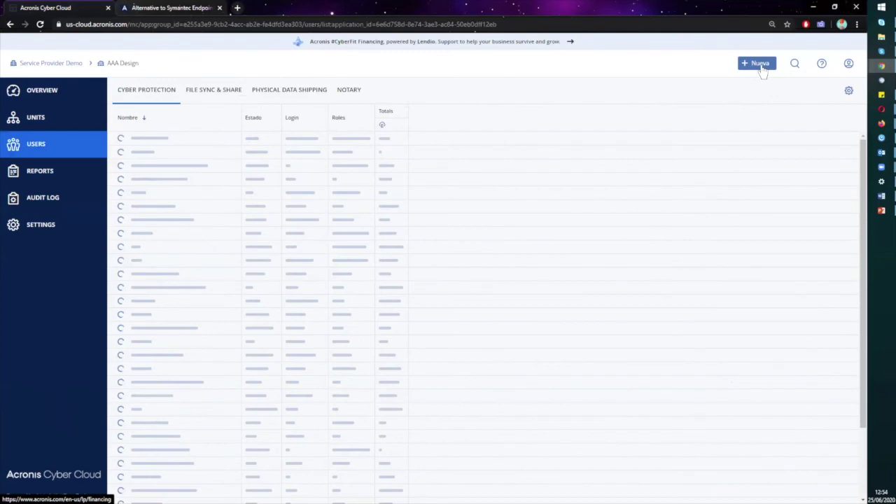
click(754, 65)
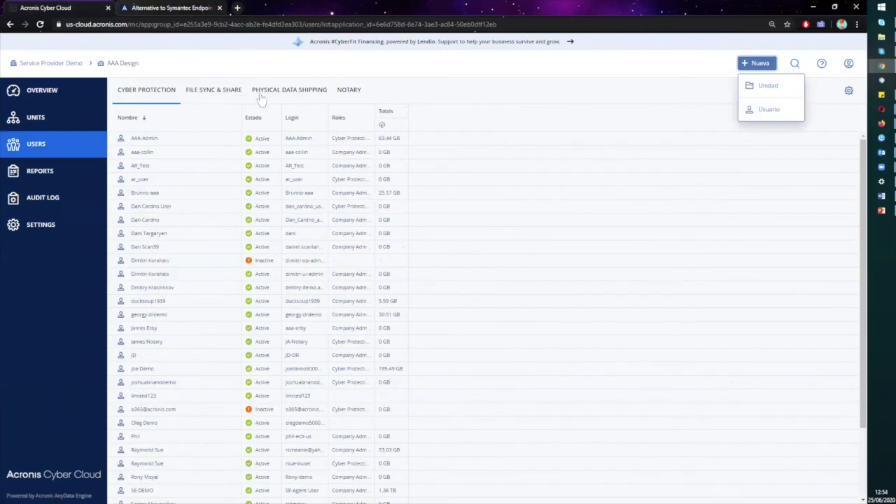
click(767, 109)
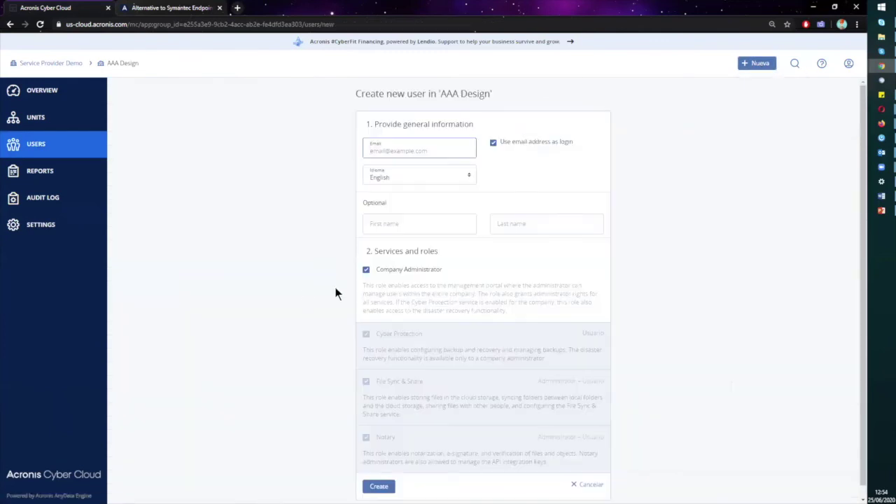
Replace the Company Administrator role with the Usuario role for File Sync & Share and Notary, and leave the new user form
click(365, 270)
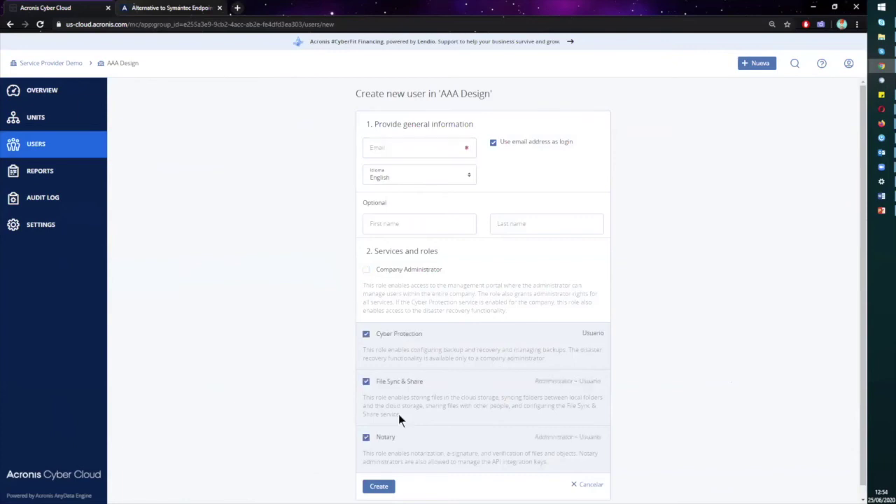
click(564, 382)
click(582, 399)
click(580, 438)
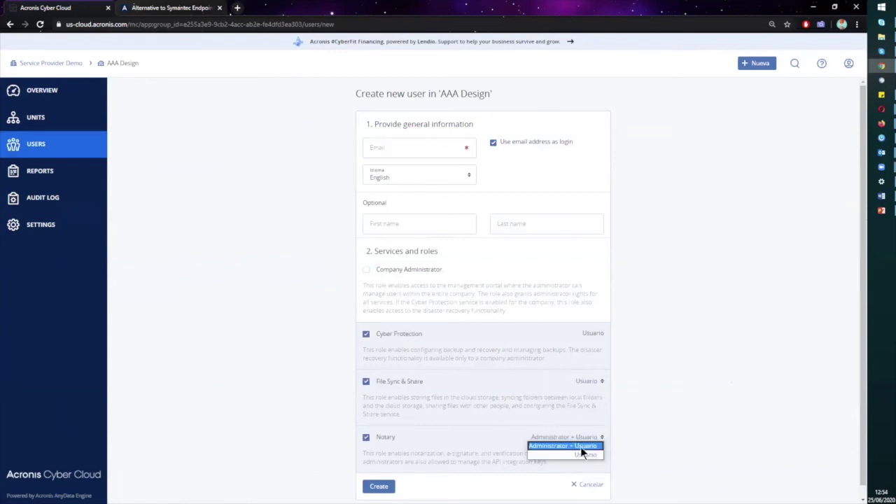
click(579, 453)
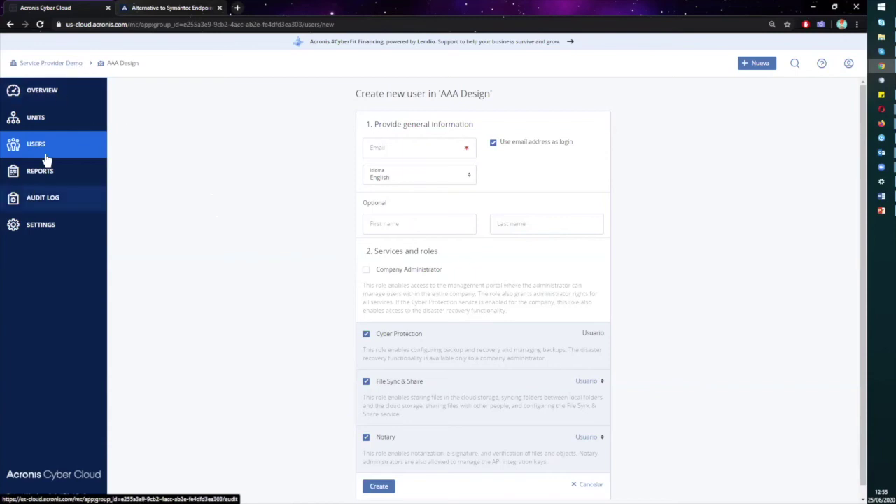
click(42, 117)
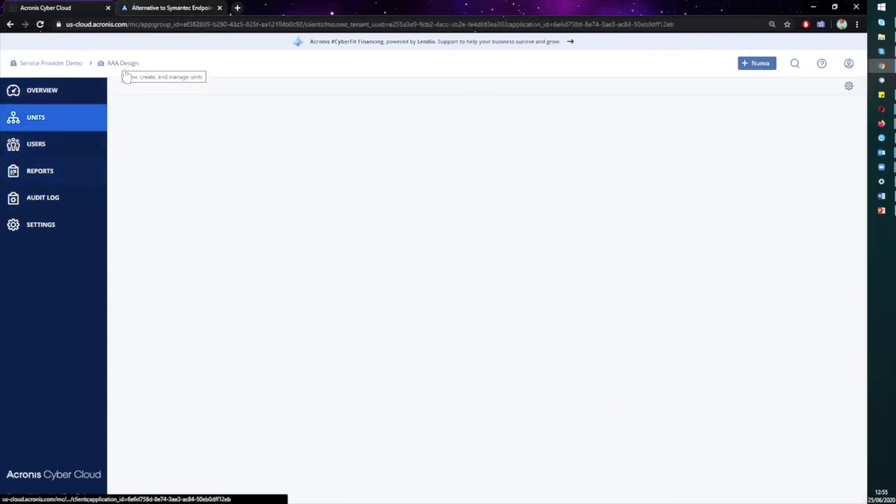
click(123, 64)
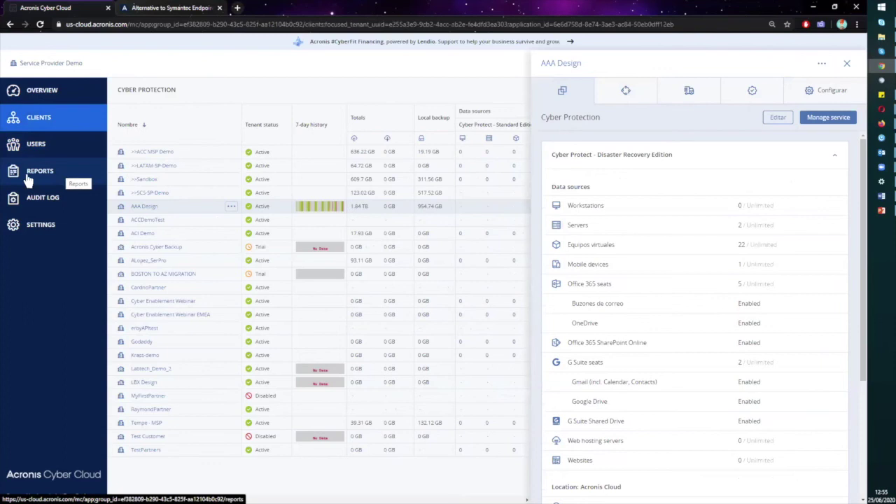
View the ad hoc usage report options, and open the Alertas report among the operations reports
click(31, 175)
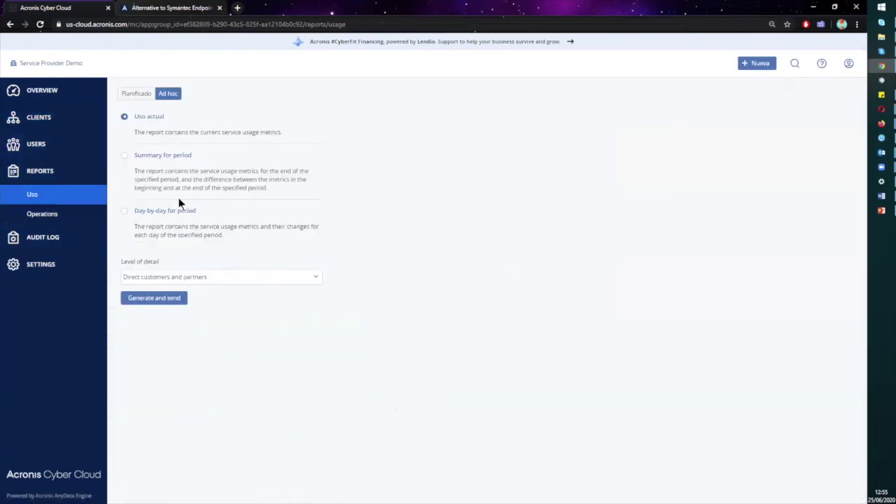
click(76, 219)
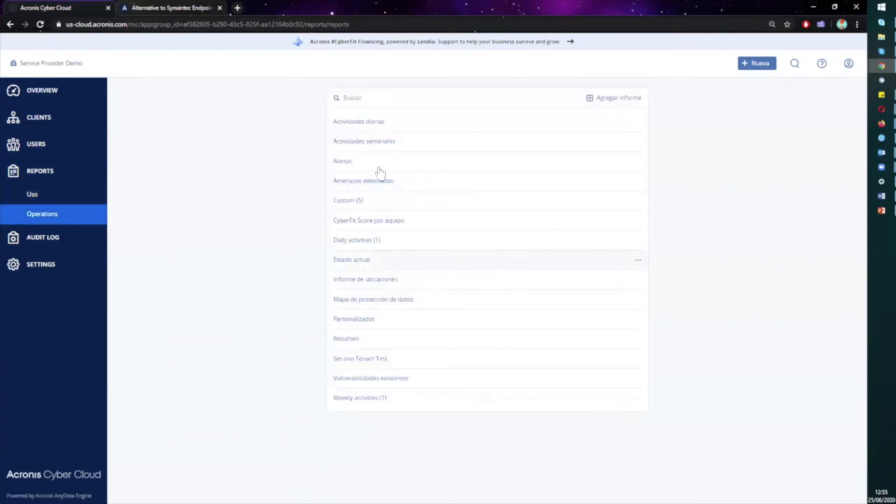
click(350, 162)
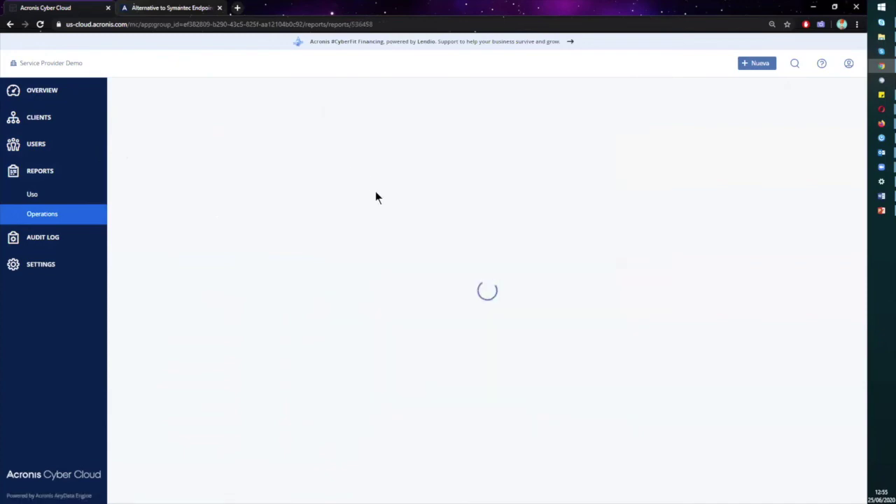
Review the widgets available for the Alertas report, and explore its tenant and scheduling settings without saving
click(677, 96)
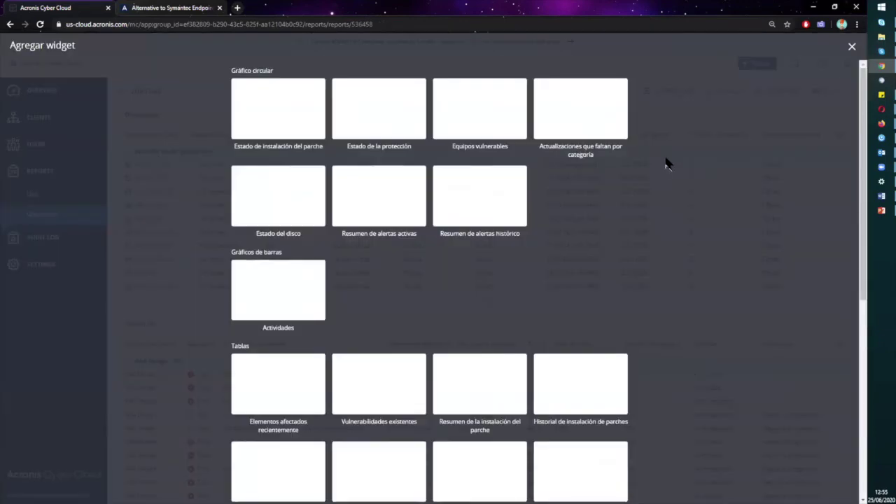
click(849, 46)
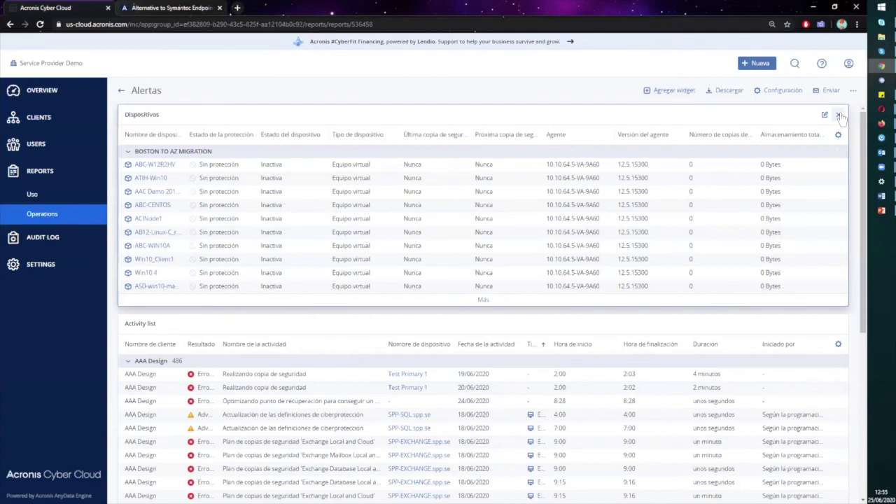
click(776, 91)
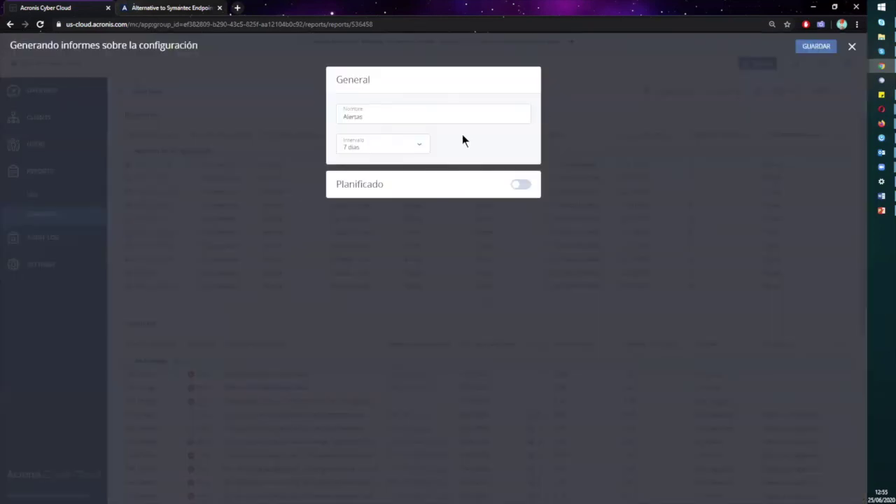
click(359, 140)
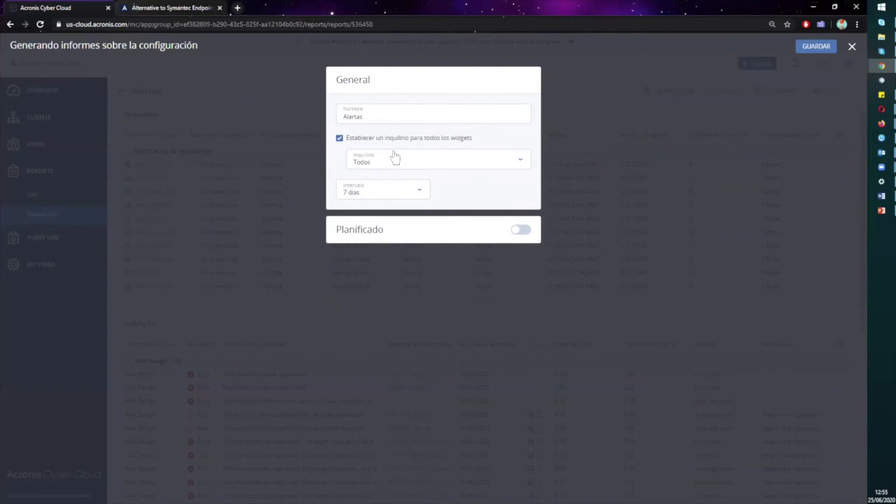
click(395, 158)
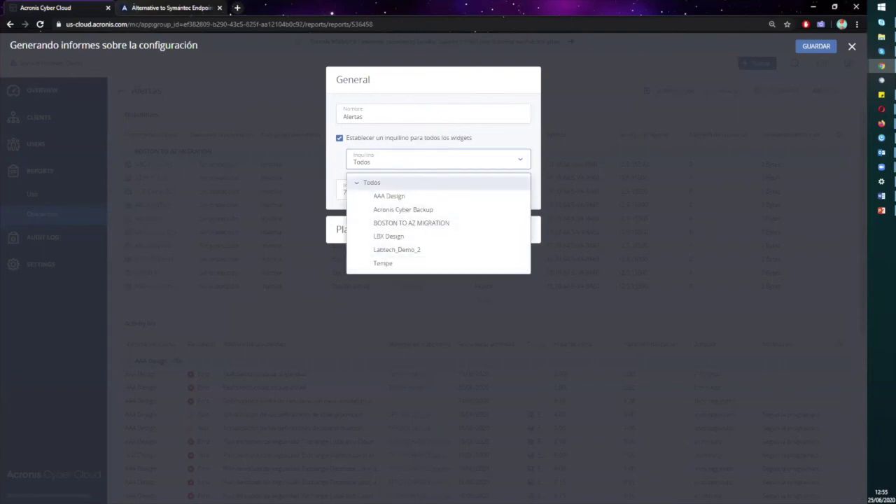
click(466, 133)
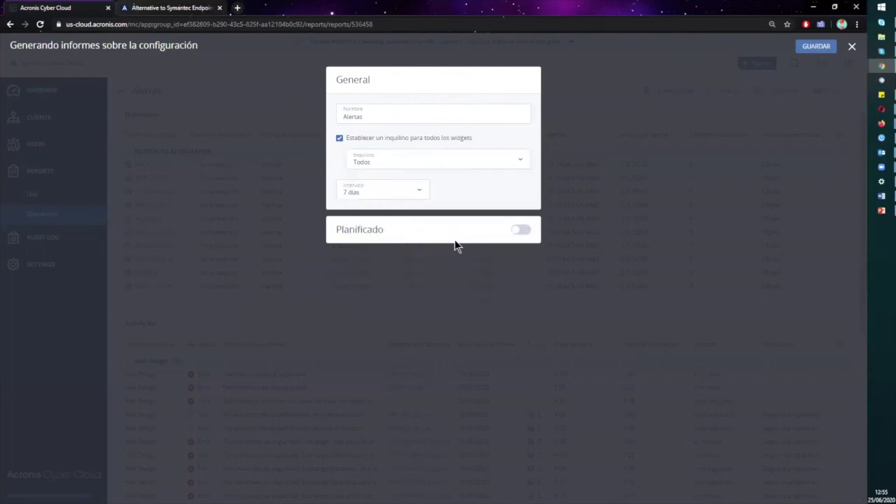
click(521, 231)
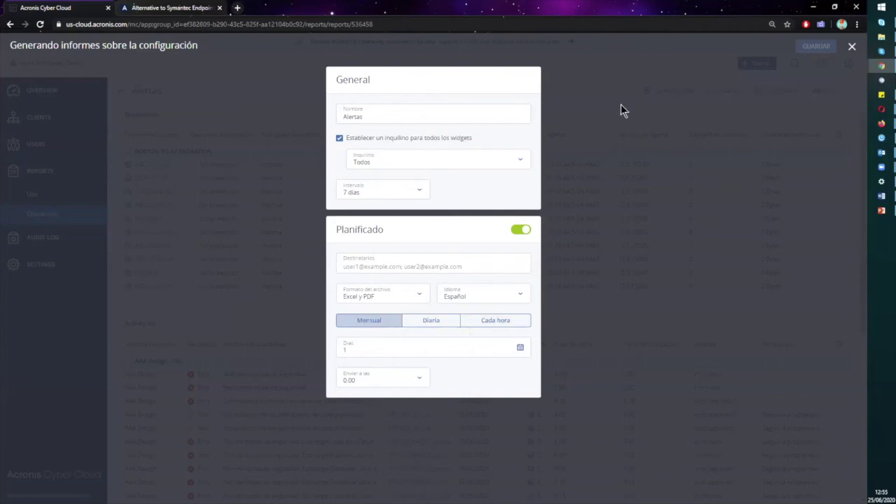
click(852, 47)
View the audit log, and review the storage locations together with the options for adding backup storage
click(84, 238)
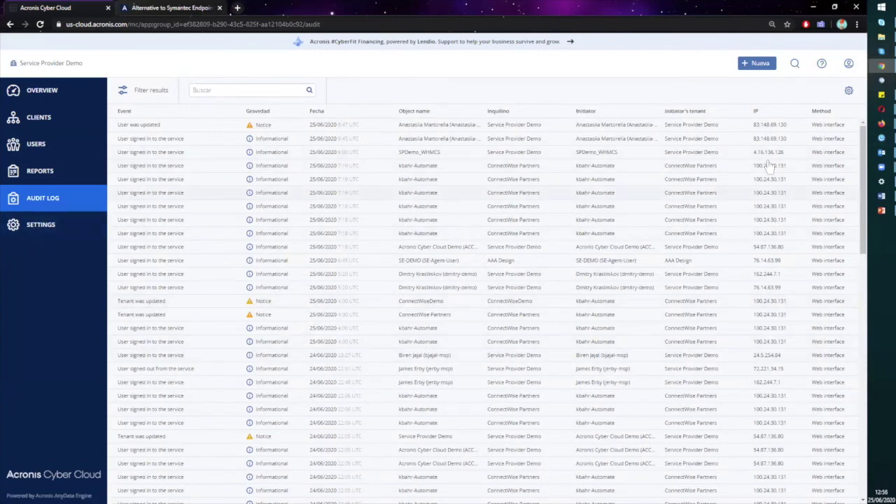
click(66, 225)
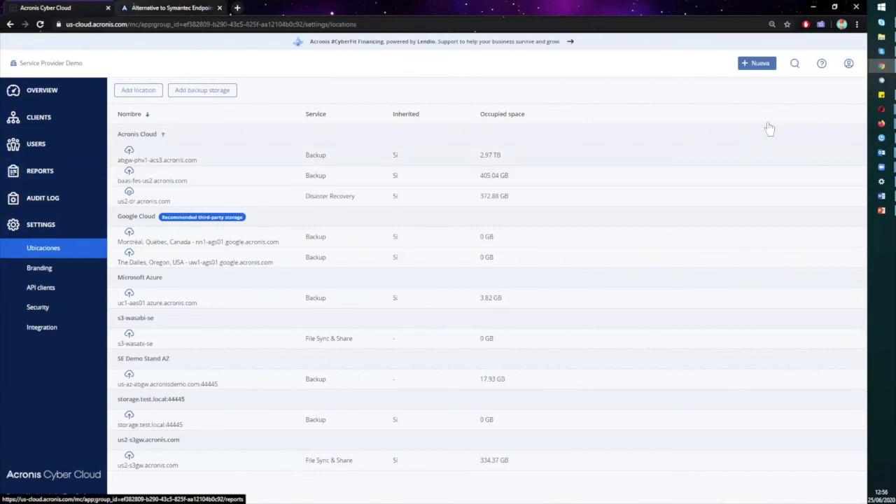
click(202, 89)
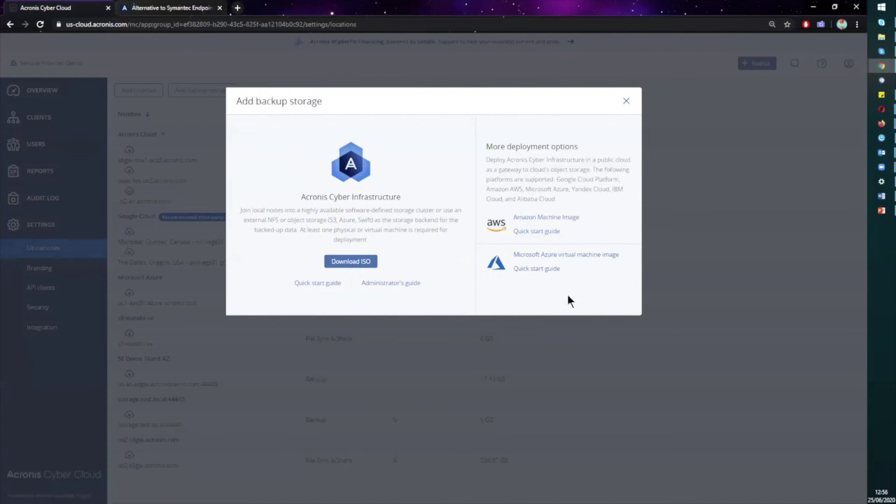
click(729, 141)
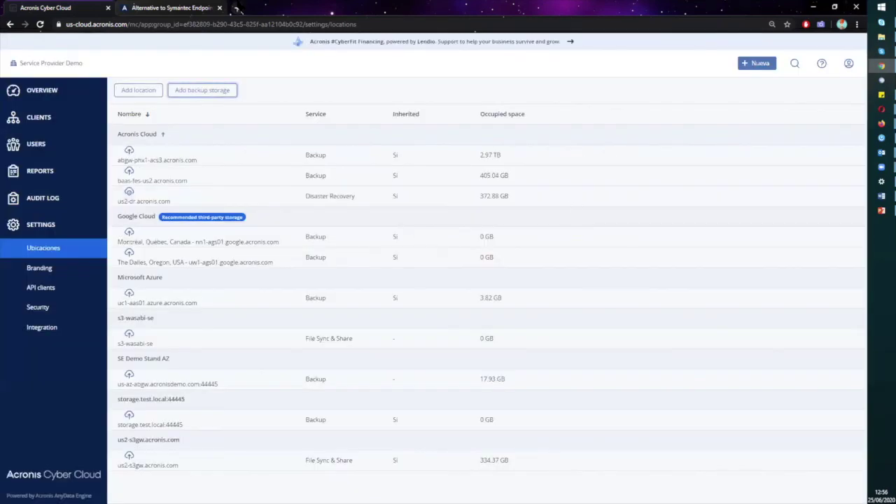
Review the Branding, API clients, Security and Integration settings of the service provider
click(63, 269)
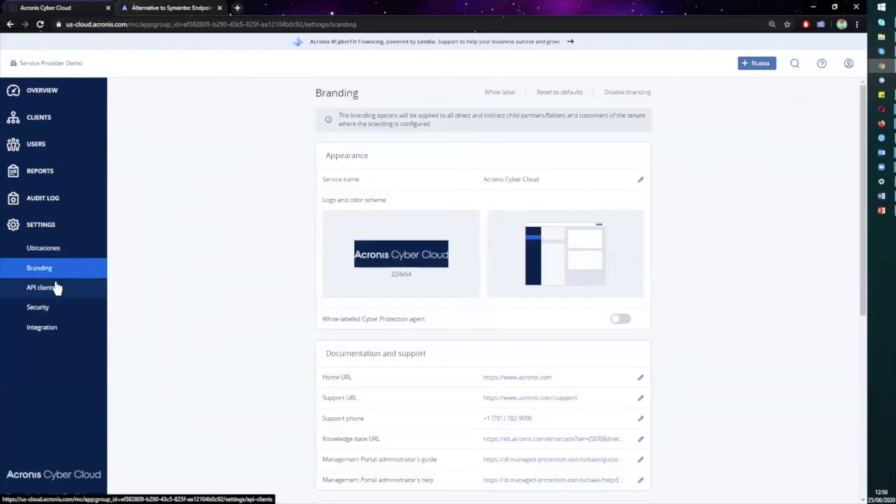
click(40, 287)
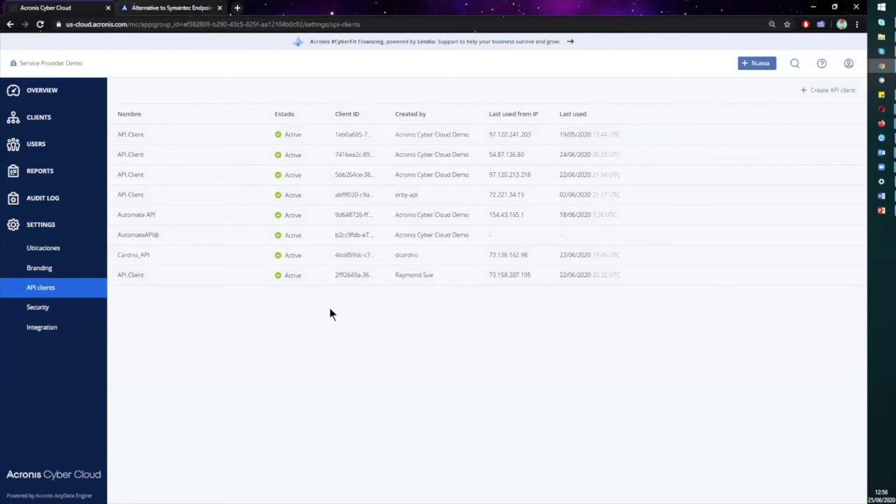
click(91, 315)
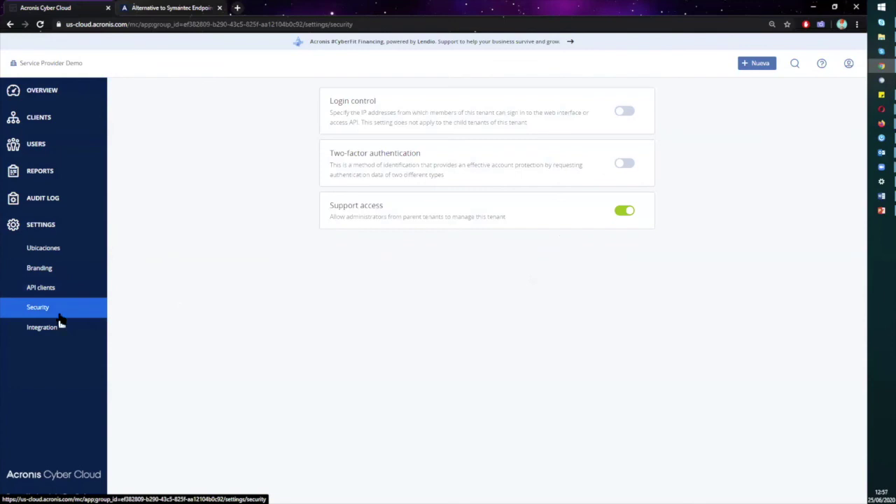
click(63, 338)
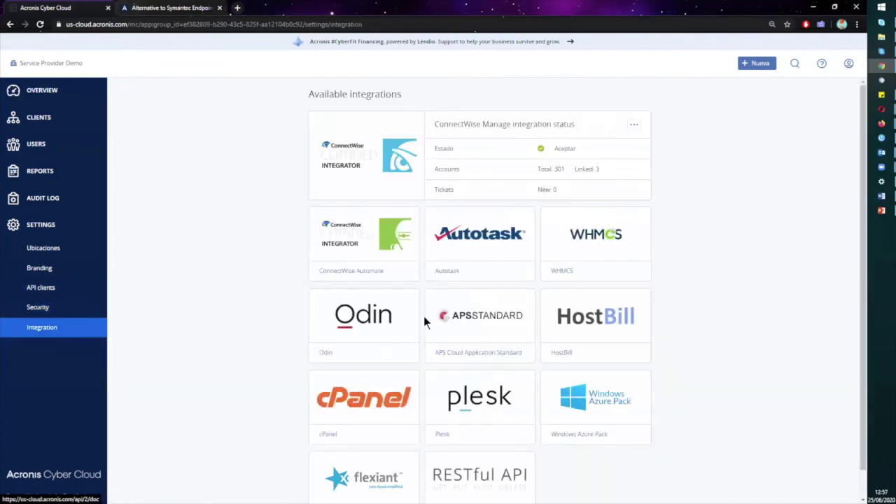
Show the console's search field, and view the product's version and support information
click(795, 63)
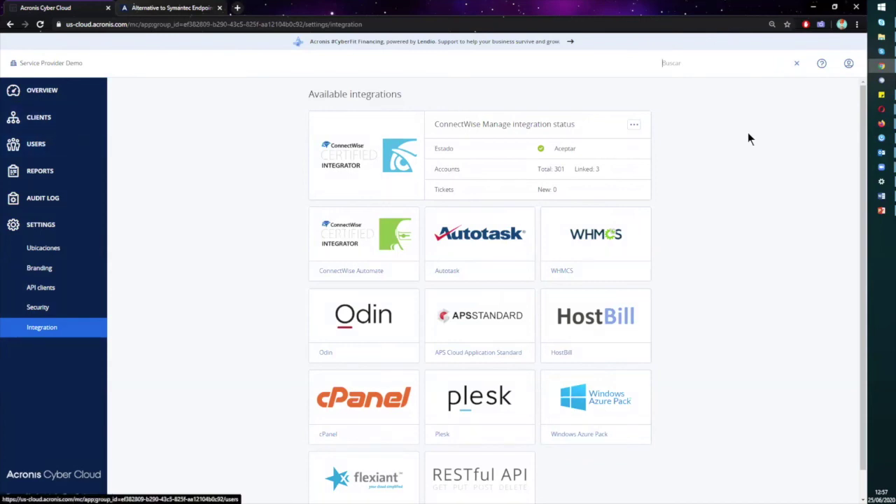
click(824, 64)
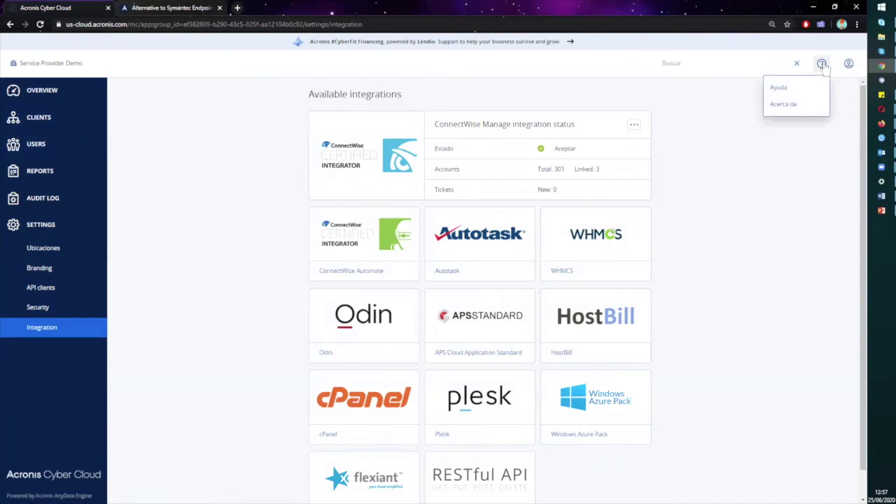
click(785, 104)
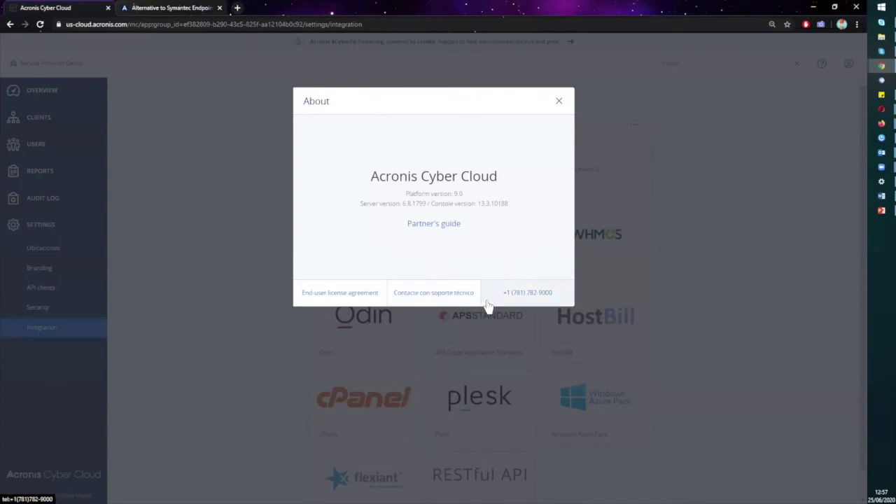
click(742, 132)
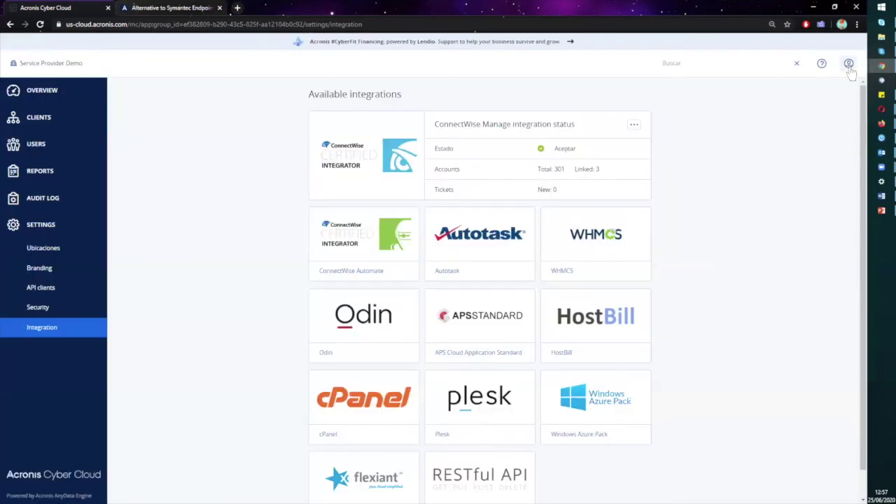
View the signed-in account's user profile and highlight its login name
click(849, 64)
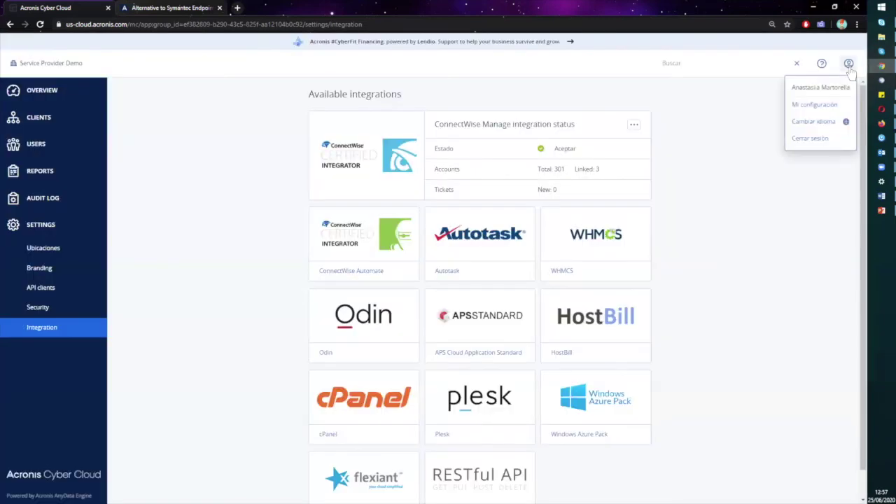
click(816, 88)
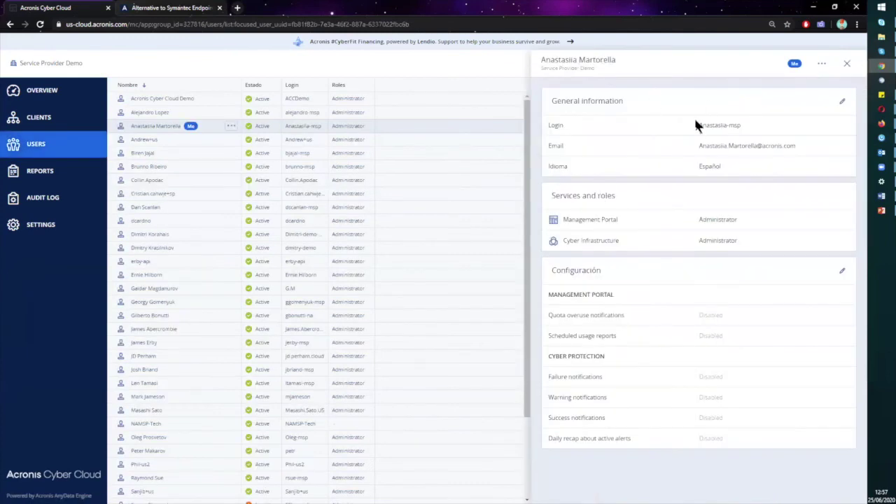
drag(699, 125, 758, 130)
click(759, 130)
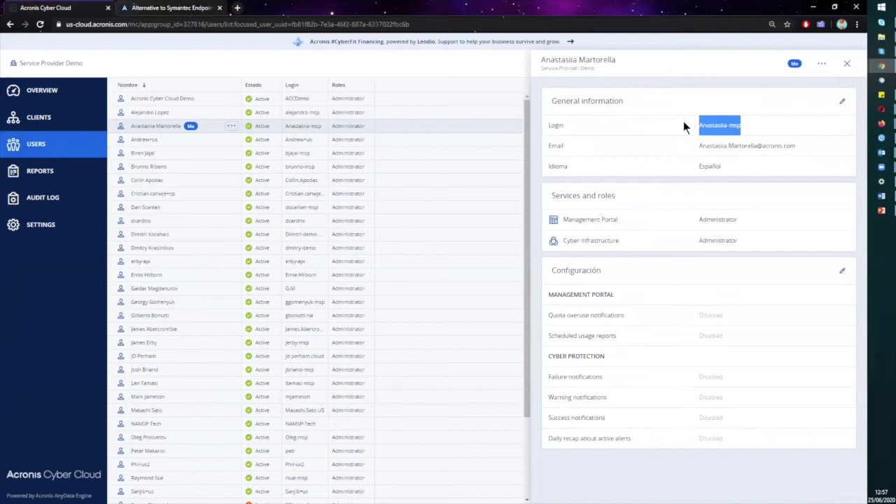
click(701, 135)
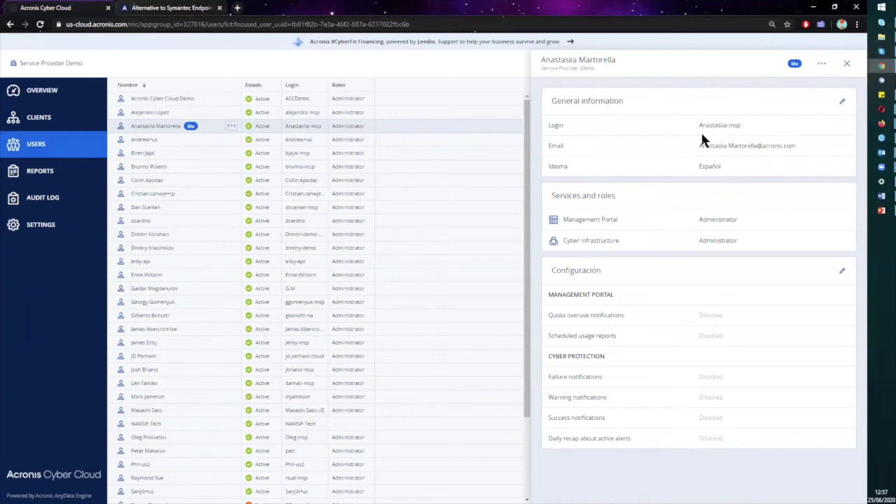
triple_click(738, 133)
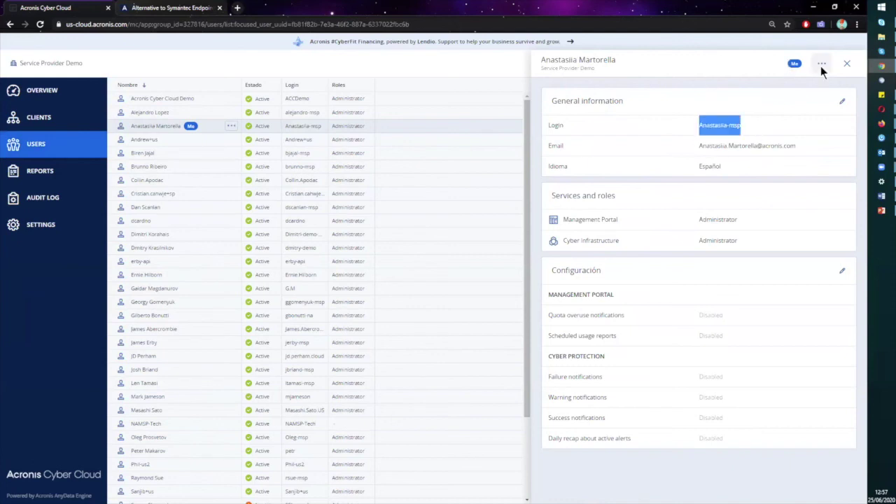
click(847, 63)
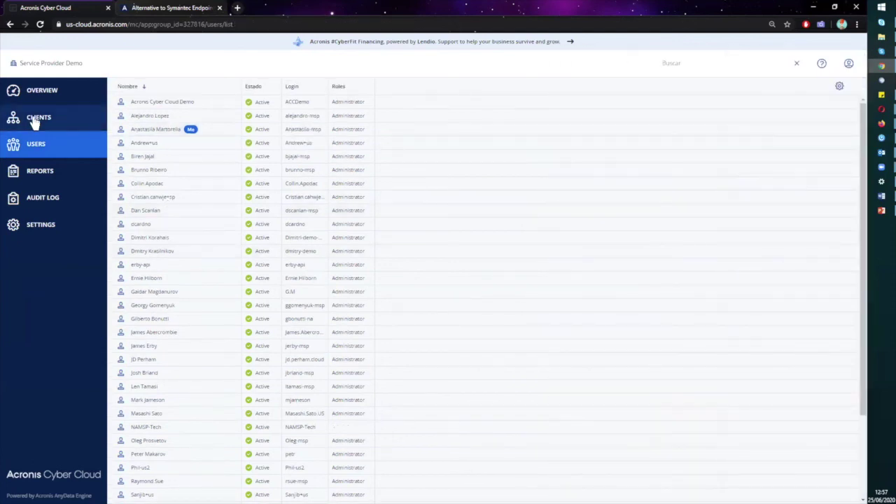
Return to the client list and close the AAA Design client's details
click(26, 120)
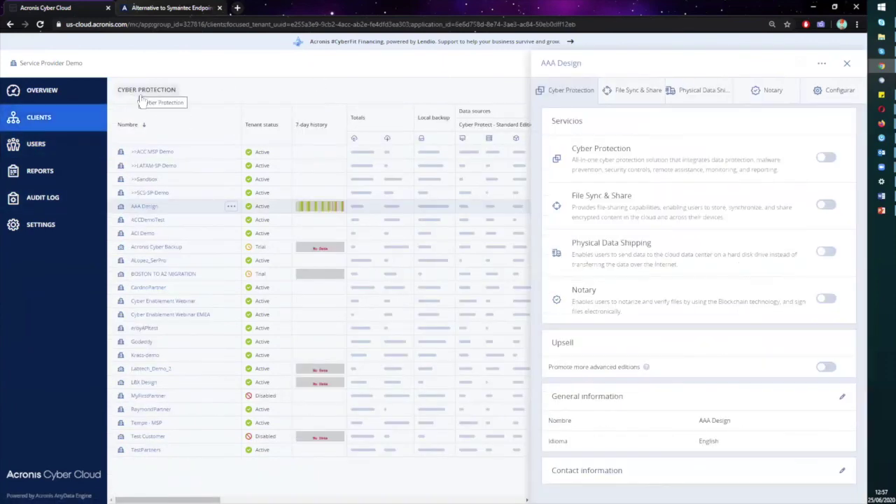
click(846, 63)
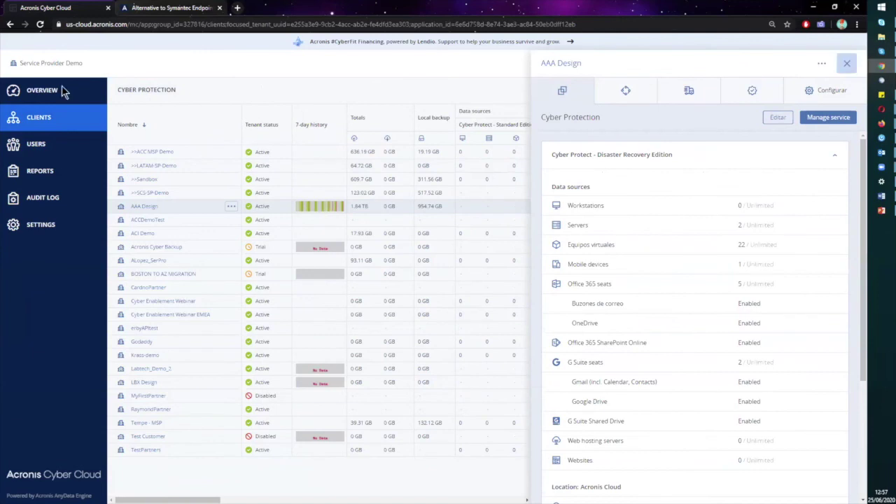